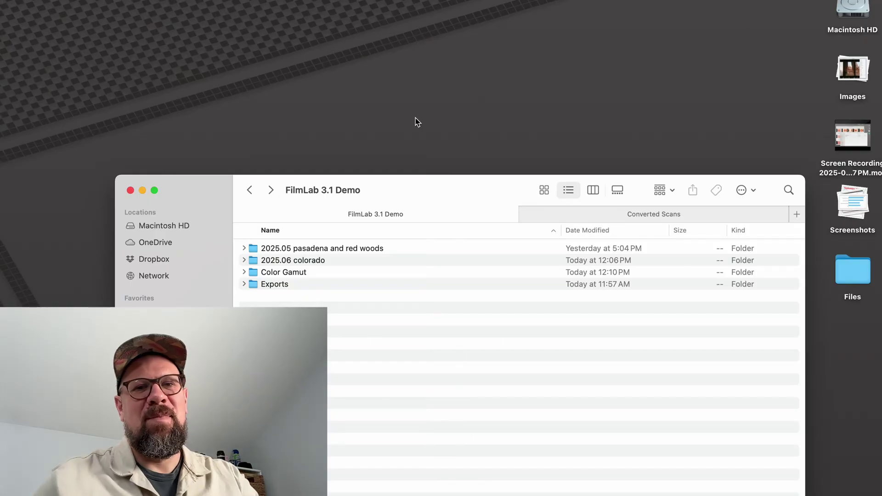
# Launch FilmLab from Spotlight by searching for 'film'
pyautogui.press('super+space')
pyautogui.write('fi')
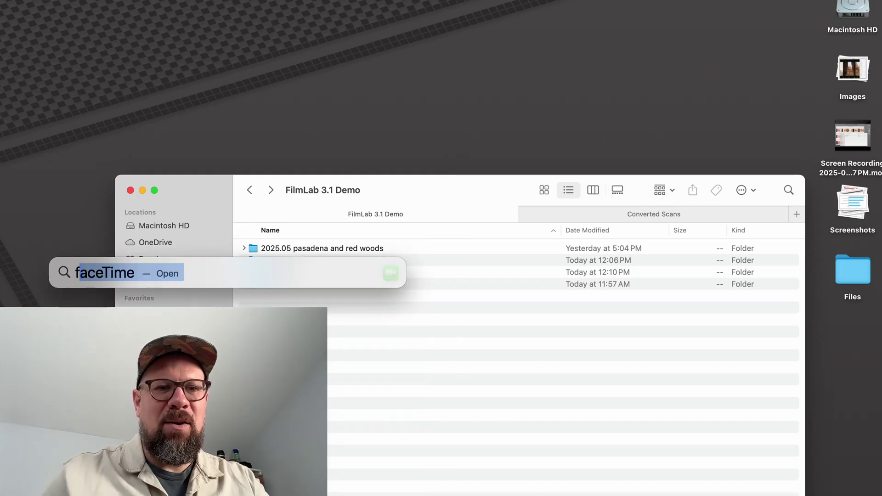
pyautogui.write('lm')
pyautogui.press('Return')
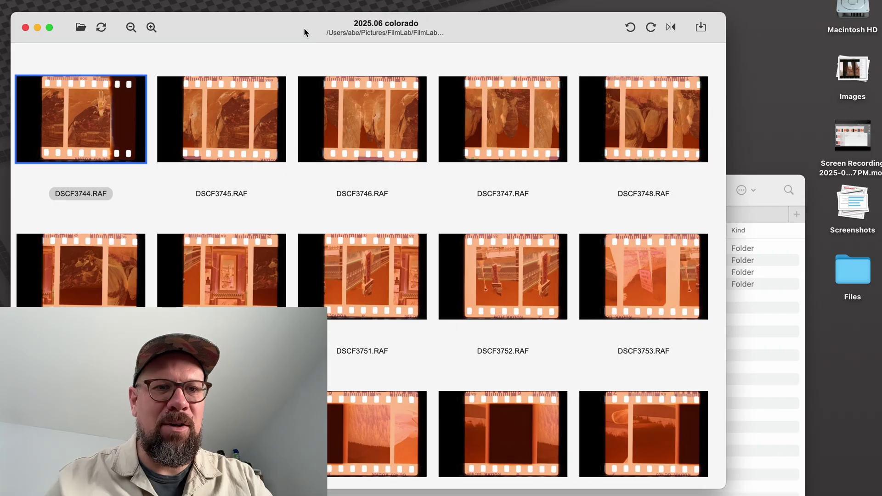
# Open DSCF3744.RAF and rotate it two quarter turns counterclockwise to stand upright
pyautogui.doubleClick(85, 106)
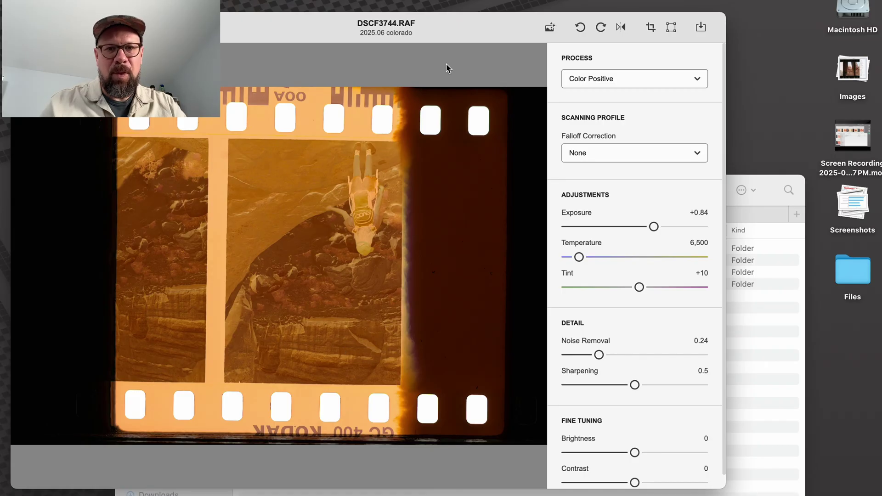
pyautogui.click(580, 27)
pyautogui.click(580, 27)
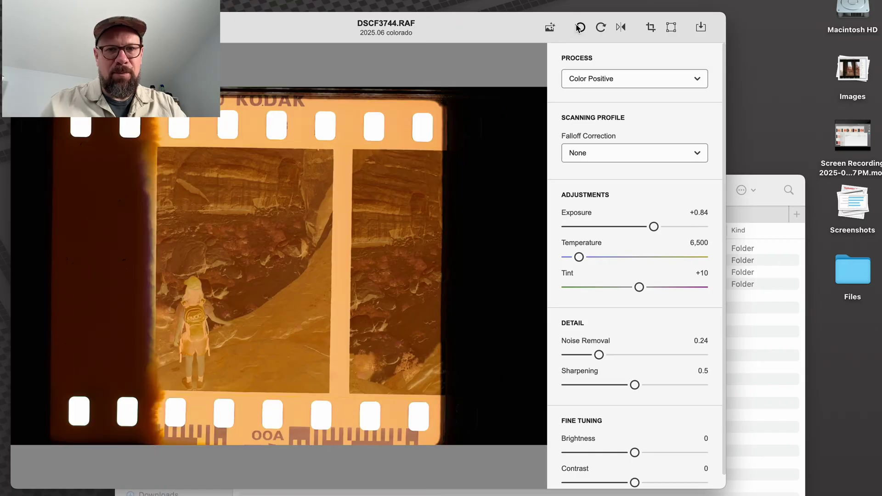
# Crop DSCF3744 tighter to the film strip with a slight straightening tilt, then return to the grid
pyautogui.click(650, 28)
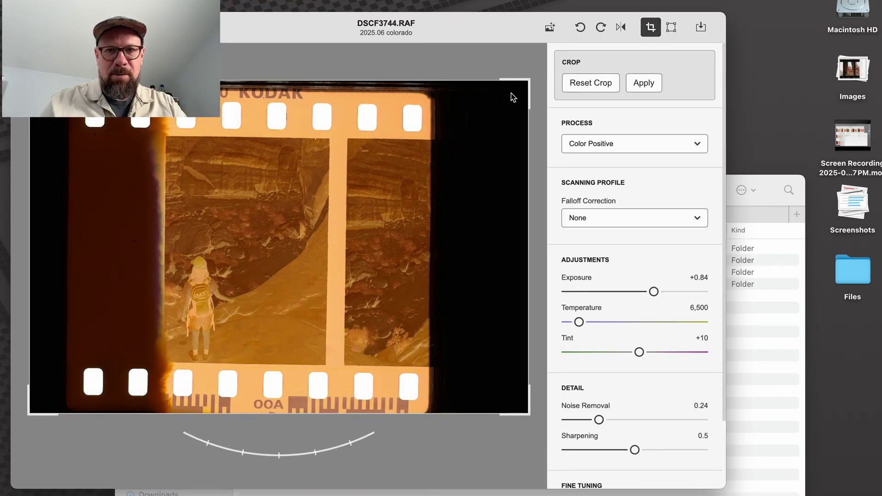
pyautogui.moveTo(517, 95); pyautogui.dragTo(429, 86)
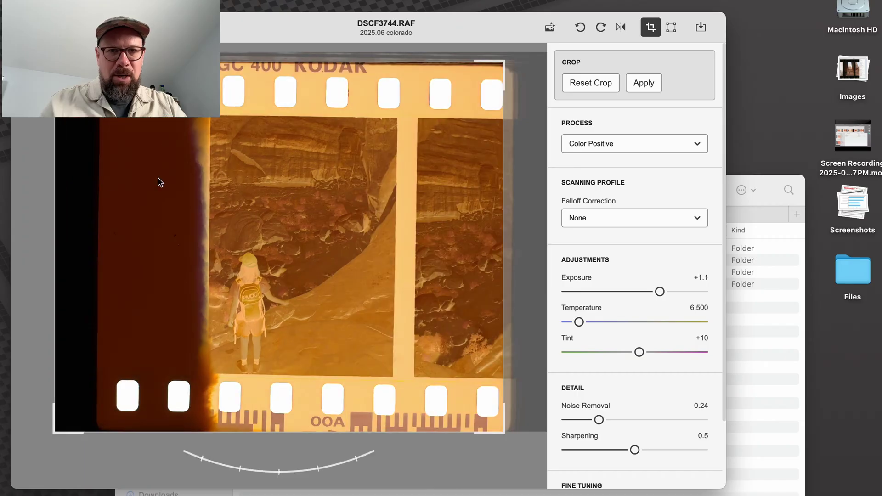
pyautogui.moveTo(55, 197); pyautogui.dragTo(107, 200)
pyautogui.moveTo(290, 475); pyautogui.dragTo(291, 475)
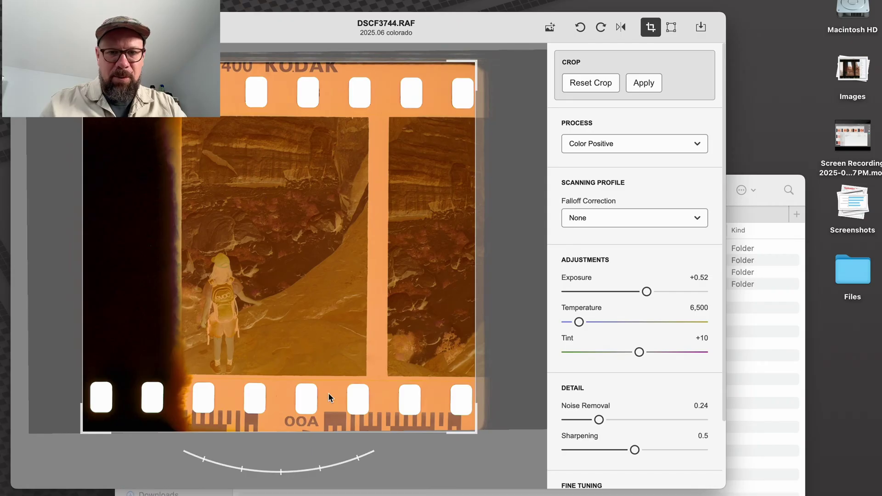
pyautogui.click(386, 63)
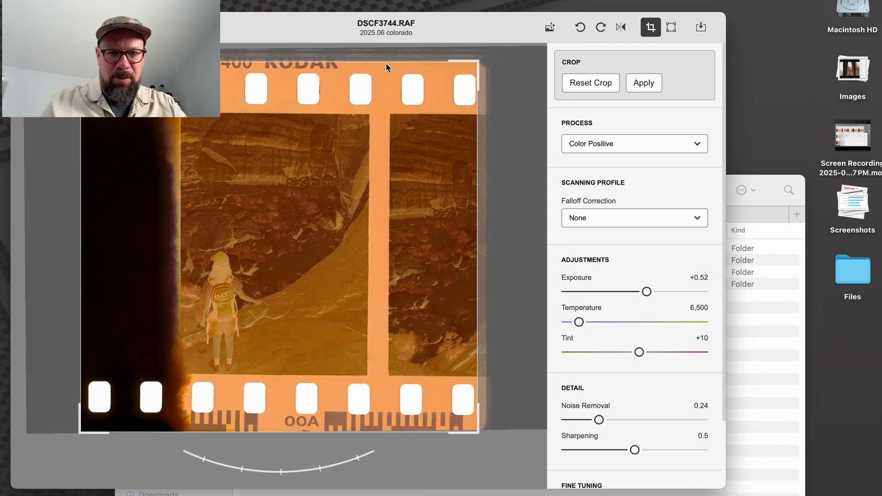
pyautogui.click(341, 433)
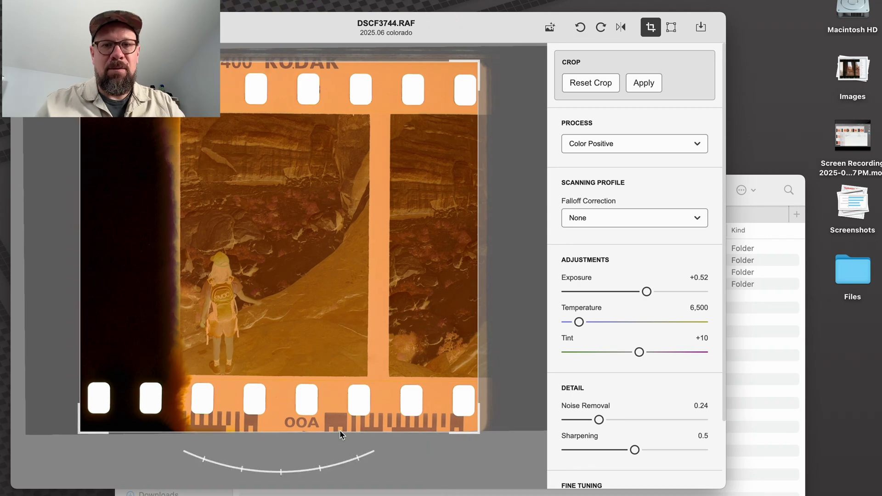
pyautogui.press('Return')
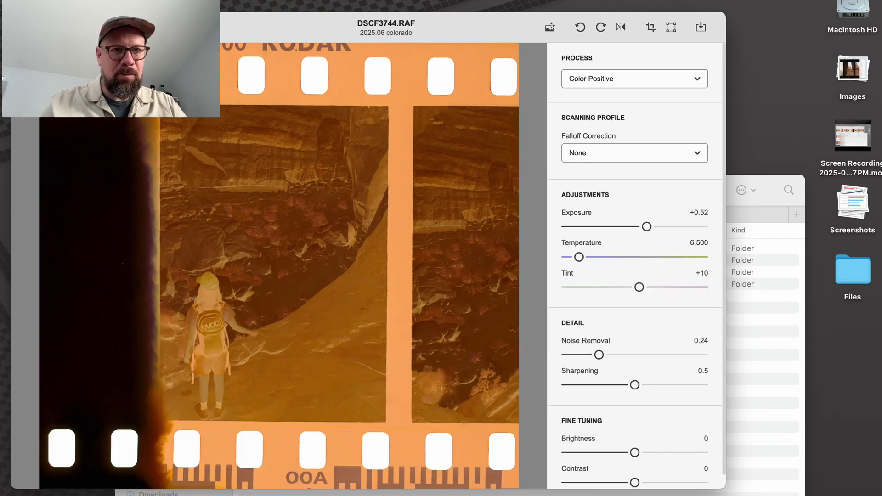
pyautogui.press('Escape')
pyautogui.press('super+a')
# Copy DSCF3744's Crop / Rotate edits and paste them onto every scan in the folder
pyautogui.click(114, 141)
pyautogui.rightClick(114, 141)
pyautogui.moveTo(156, 199)
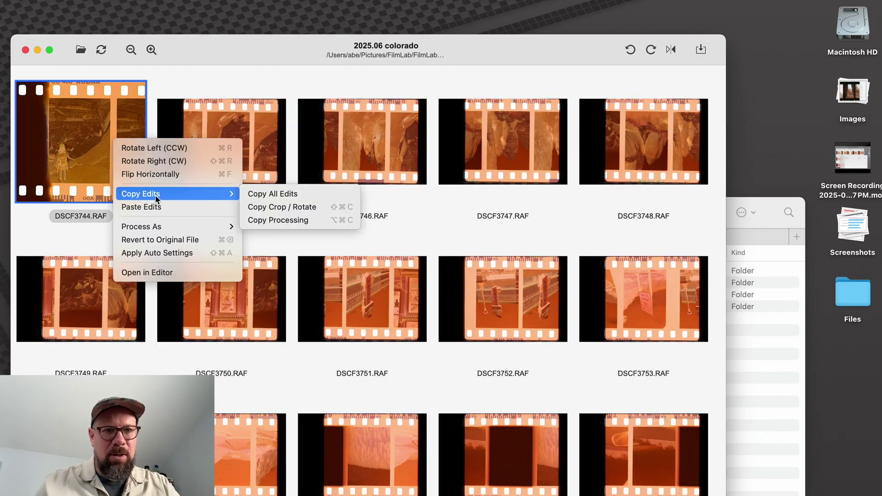
pyautogui.click(269, 205)
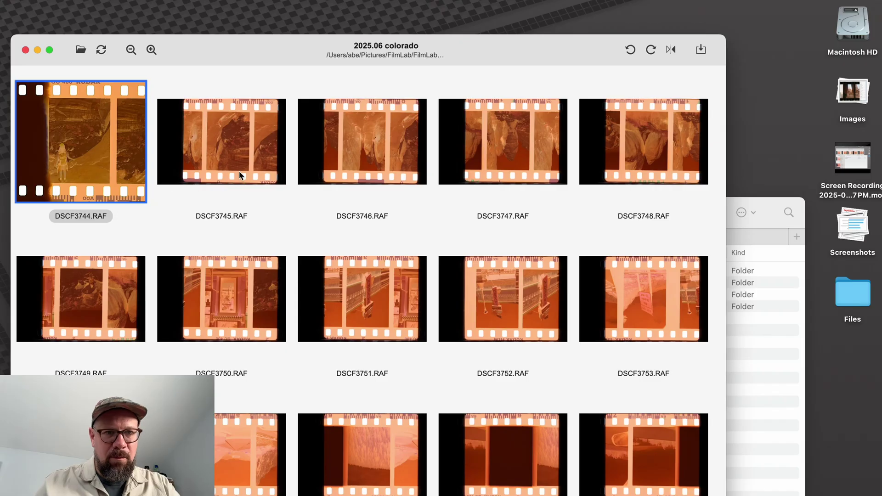
pyautogui.press('super+a')
pyautogui.rightClick(253, 160)
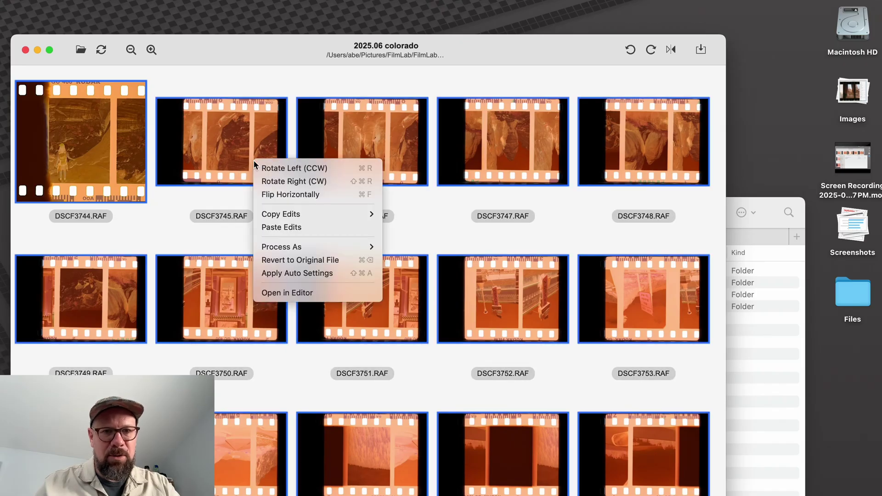
pyautogui.click(295, 227)
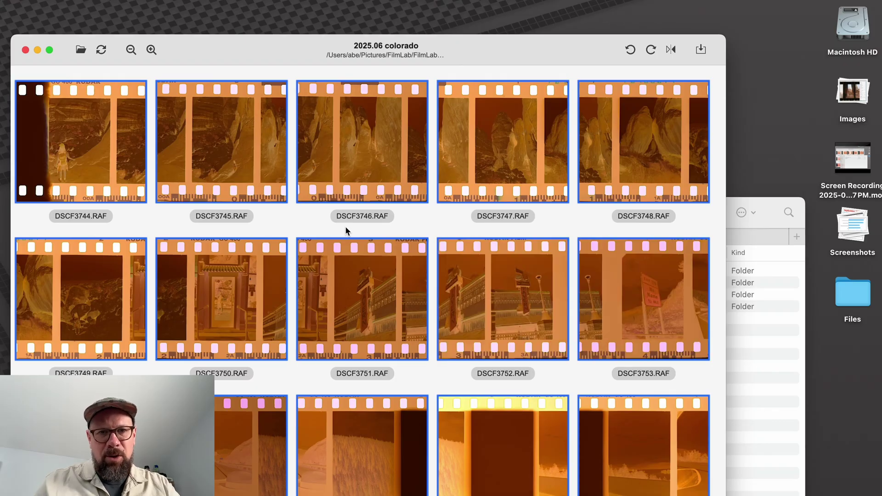
# Straighten DSCF3745.RAF slightly with the crop rotation arc and apply it
pyautogui.doubleClick(181, 163)
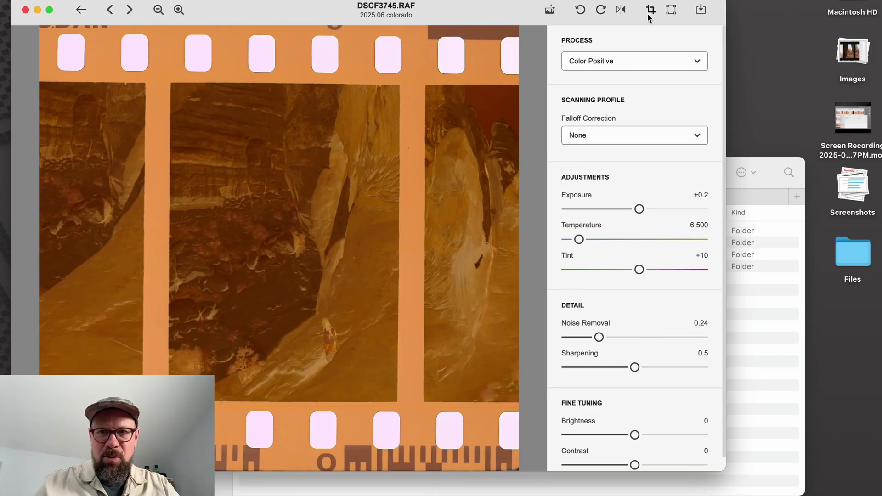
pyautogui.click(651, 10)
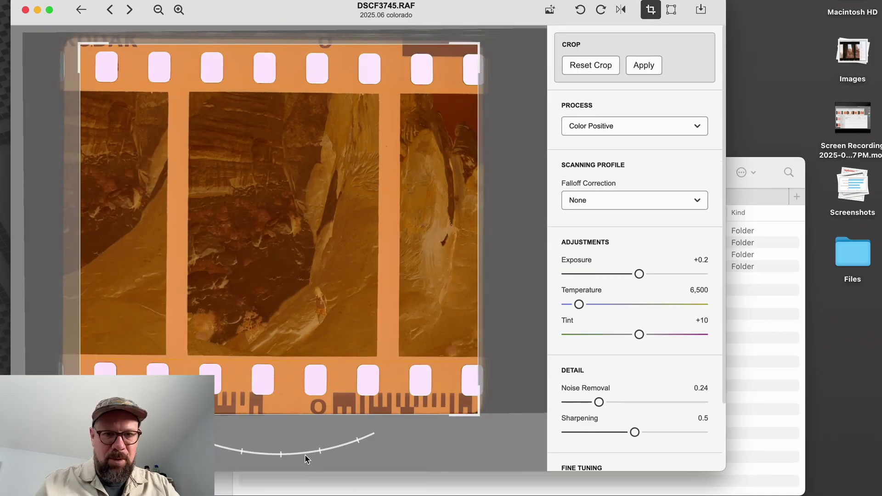
pyautogui.moveTo(304, 457); pyautogui.dragTo(307, 458)
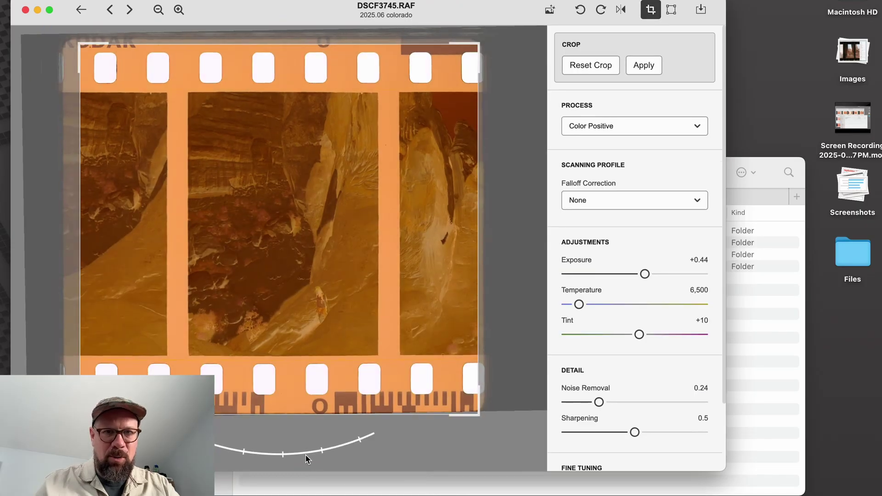
pyautogui.press('Return')
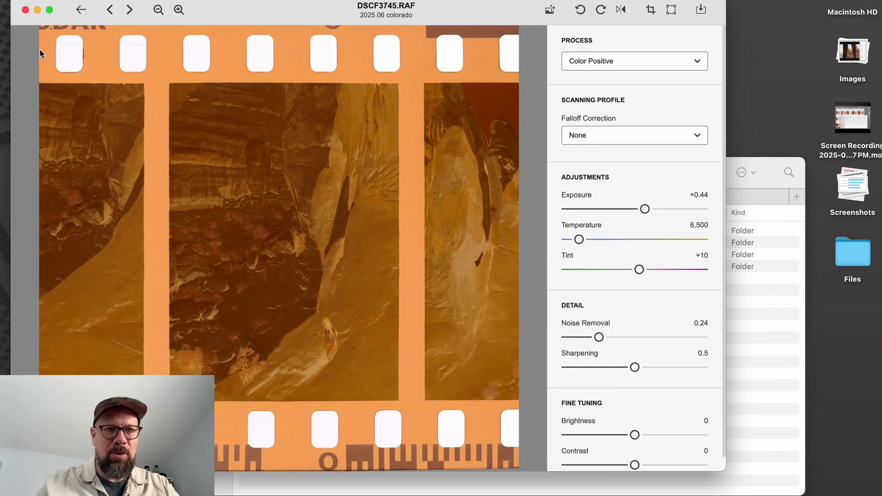
# Copy DSCF3745's Crop / Rotate edits and paste them onto all scans in the folder
pyautogui.click(80, 11)
pyautogui.rightClick(242, 121)
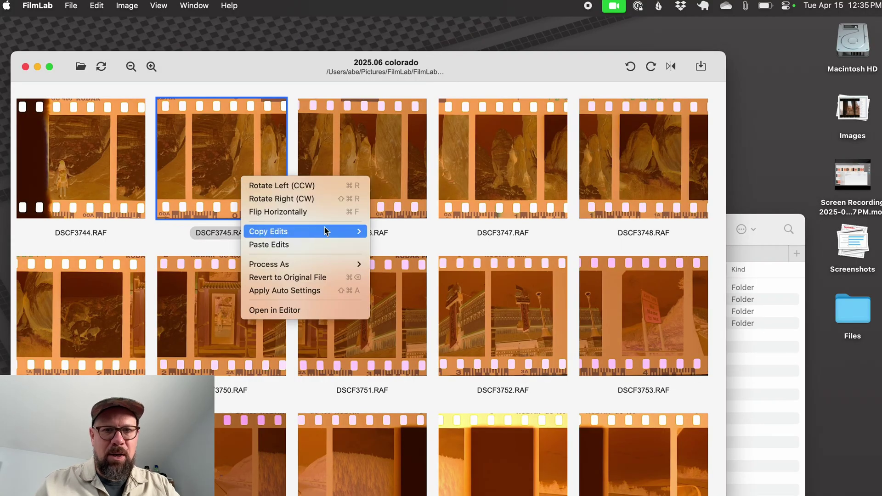
pyautogui.moveTo(324, 227)
pyautogui.click(425, 256)
pyautogui.press('super+a')
pyautogui.press('super+v')
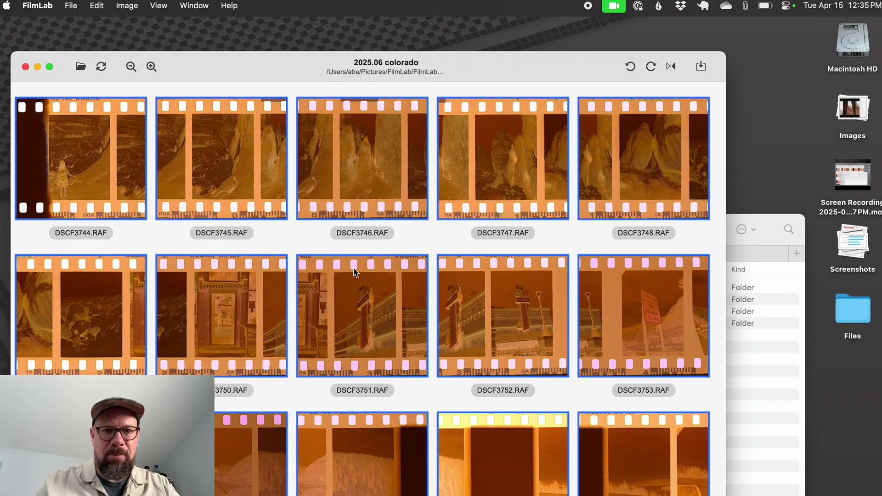
# Toggle View > Show File Names in Folder View off and back on
pyautogui.click(300, 237)
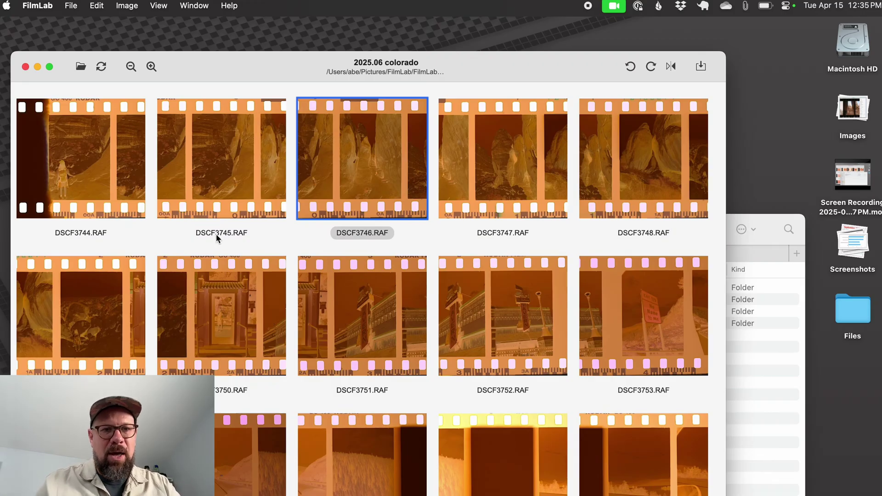
pyautogui.click(114, 206)
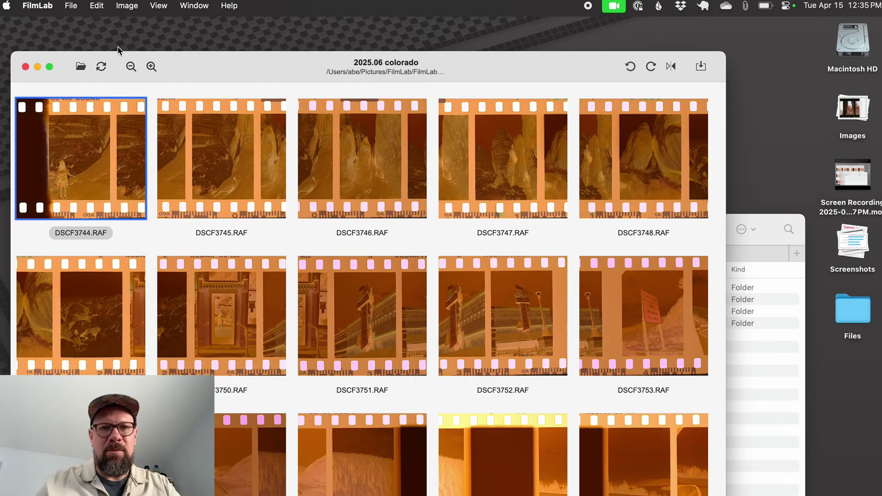
pyautogui.click(163, 7)
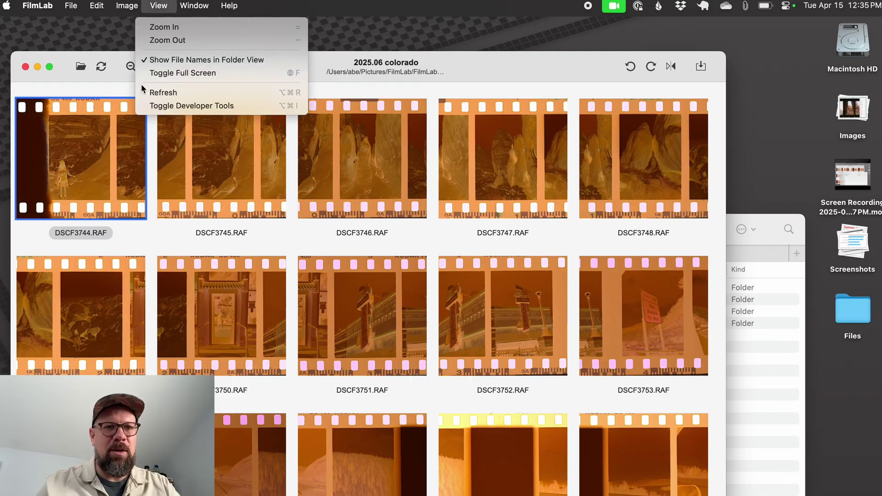
pyautogui.click(200, 60)
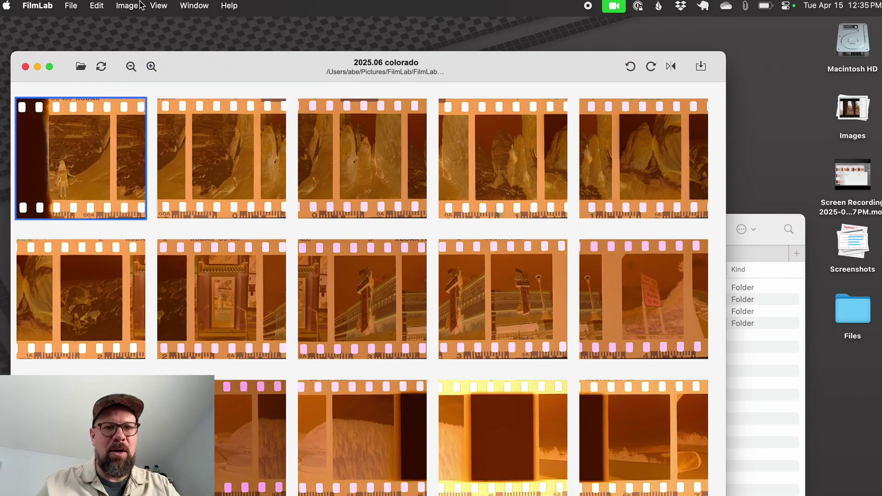
pyautogui.click(127, 5)
pyautogui.moveTo(159, 6)
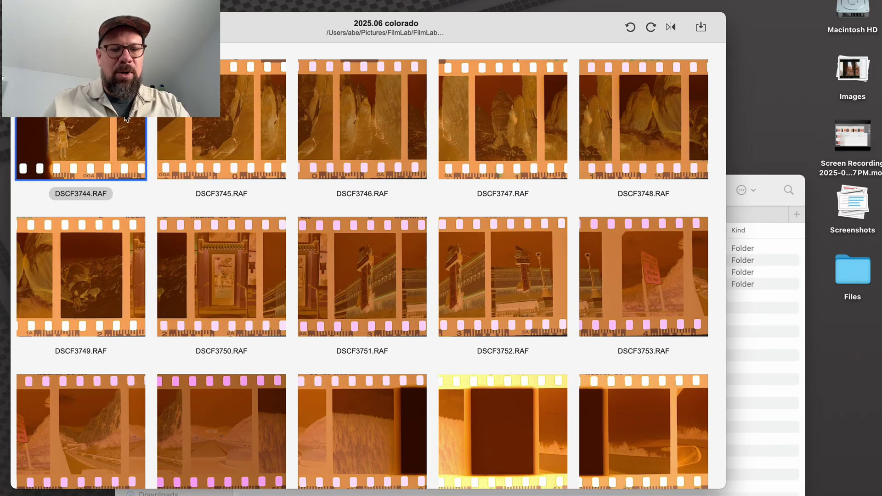
# Set all 78 scans to Process As > Color Negative
pyautogui.press('super+a')
pyautogui.rightClick(96, 124)
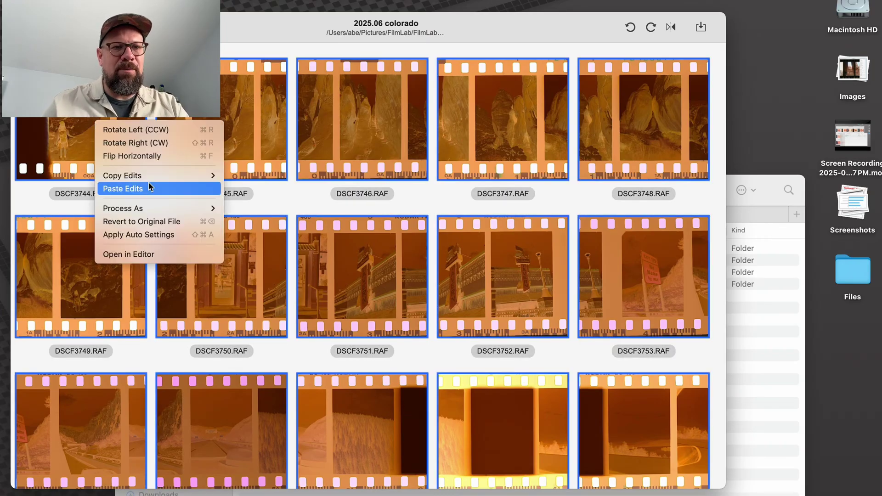
pyautogui.moveTo(198, 208)
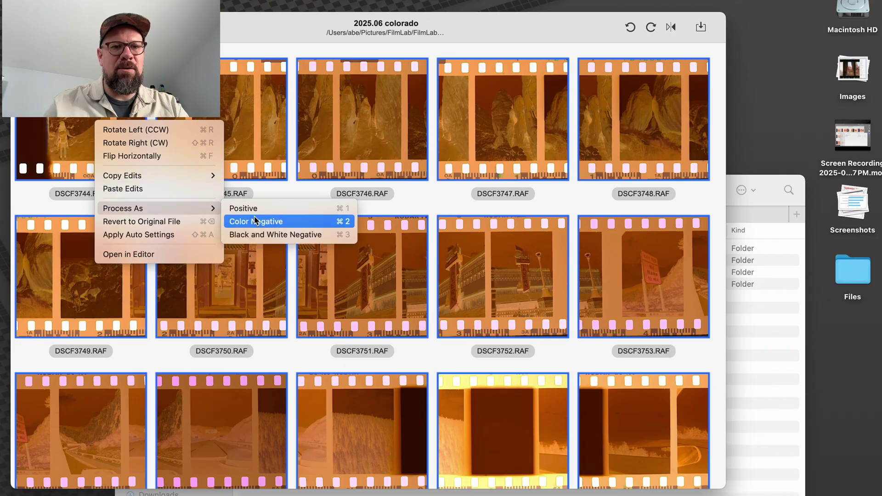
pyautogui.click(256, 222)
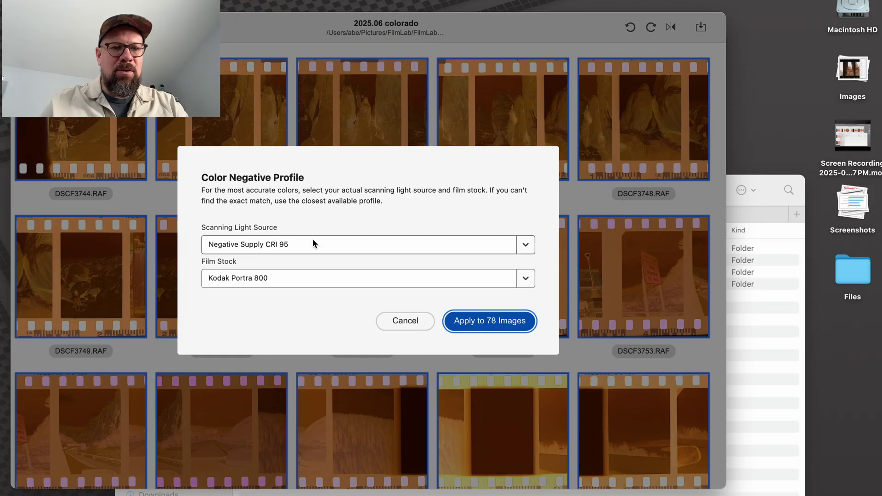
# Keep Negative Supply CRI 95 as light source and choose Kodak UltraMax 400 (400 GC) film stock
pyautogui.click(525, 252)
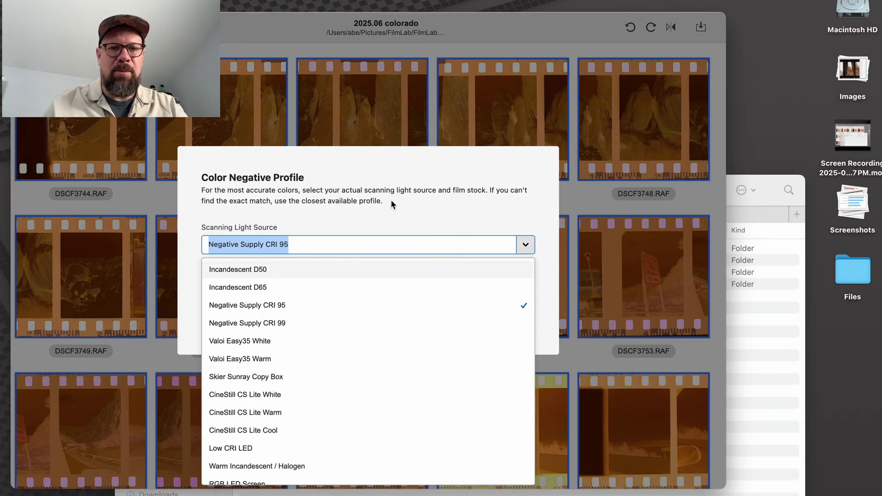
pyautogui.click(410, 220)
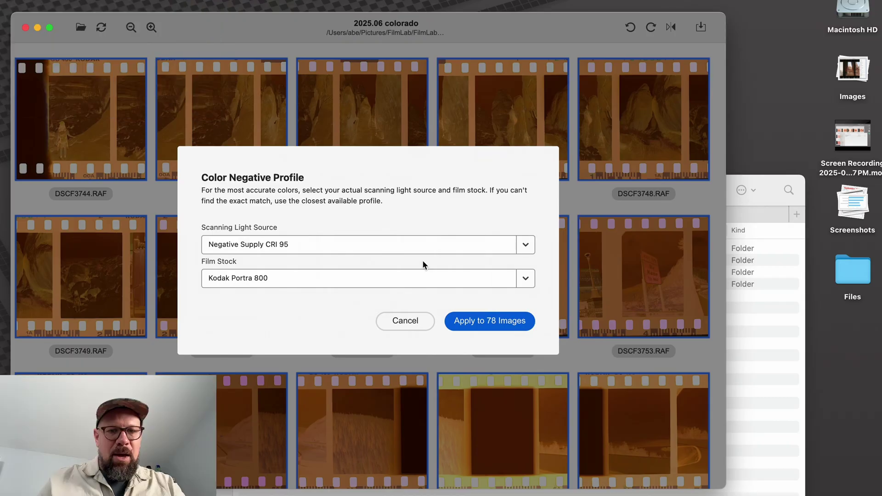
pyautogui.click(526, 280)
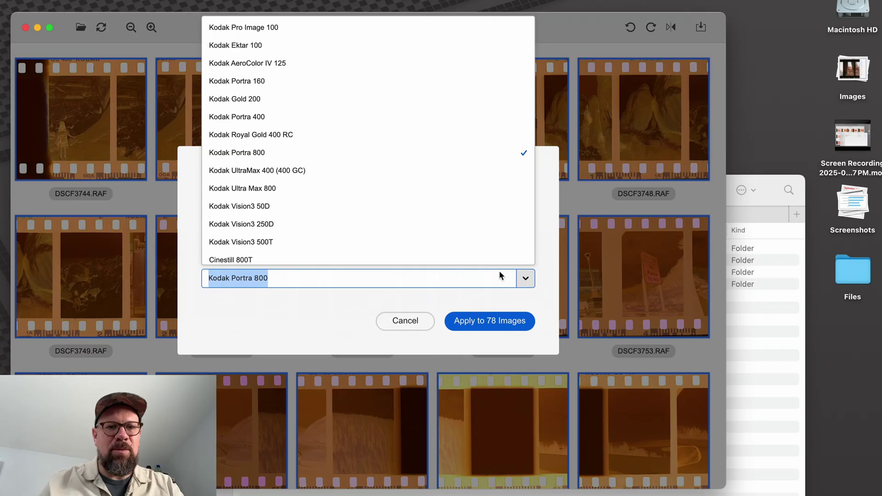
pyautogui.click(280, 170)
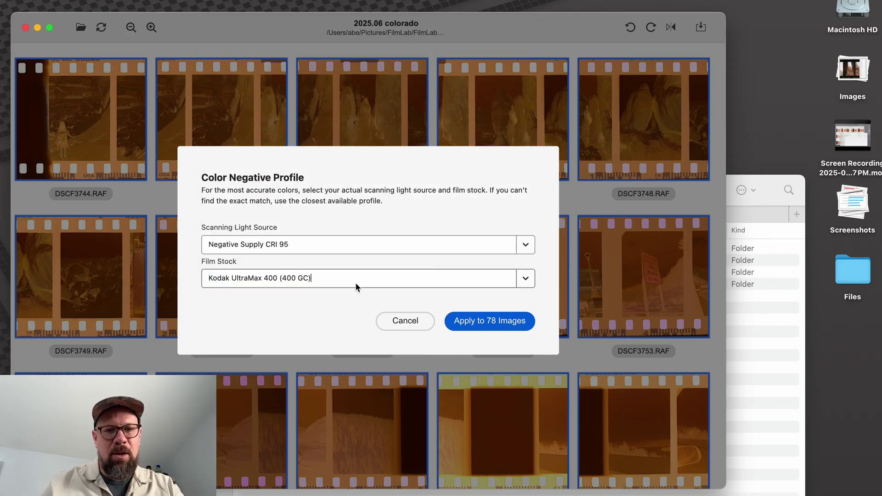
# Apply the colour negative profile to all 78 images, then open DSCF3813.RAF in the editor
pyautogui.click(490, 322)
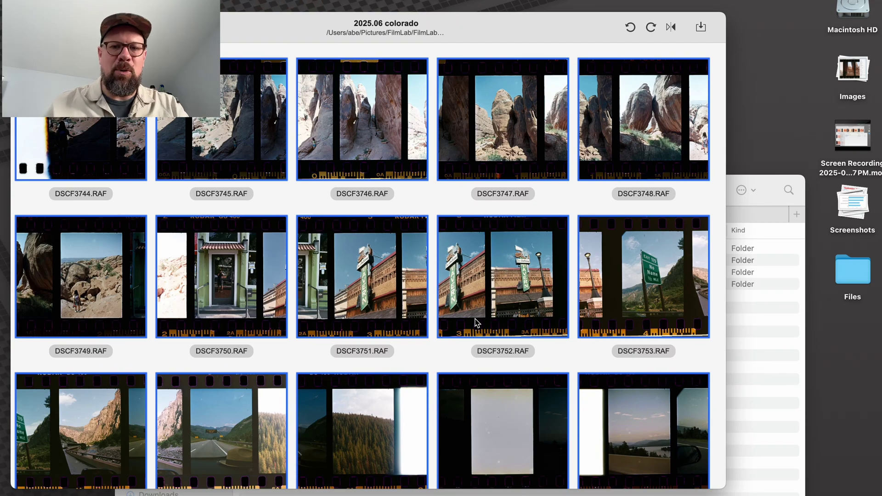
pyautogui.scroll(-2, 478, 341)
pyautogui.scroll(-15, 478, 341)
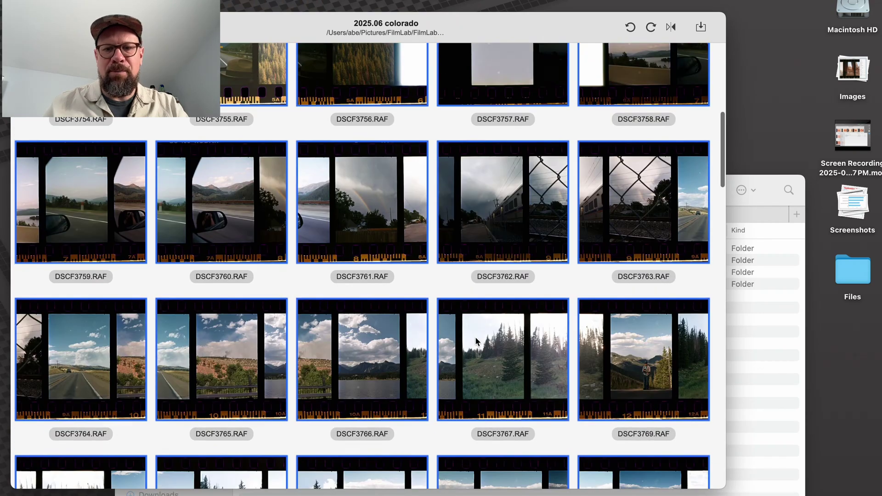
pyautogui.scroll(-15, 478, 342)
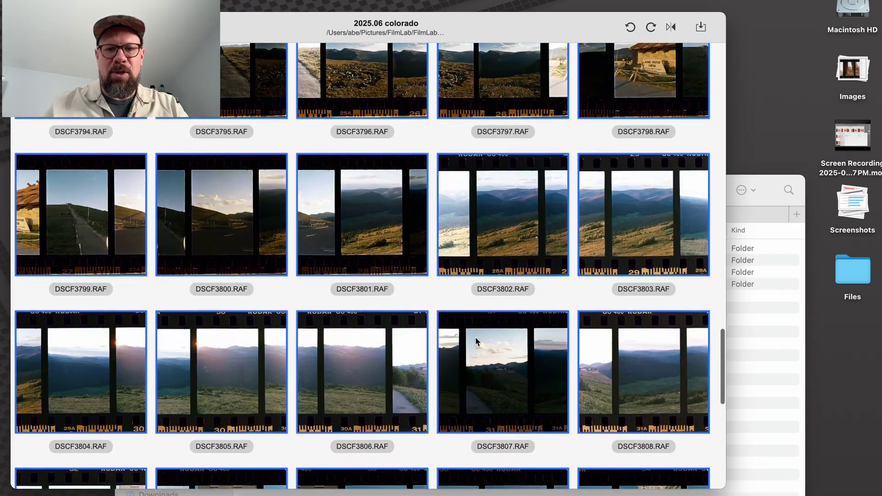
pyautogui.scroll(1, 476, 340)
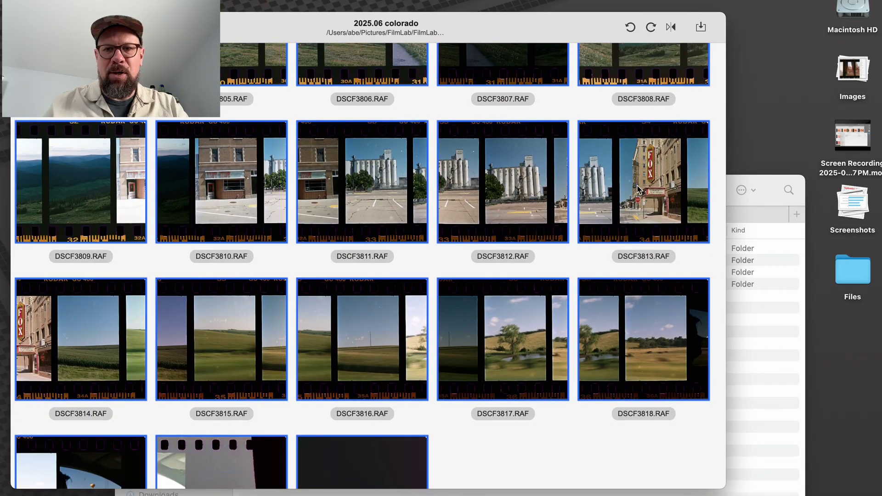
pyautogui.doubleClick(630, 205)
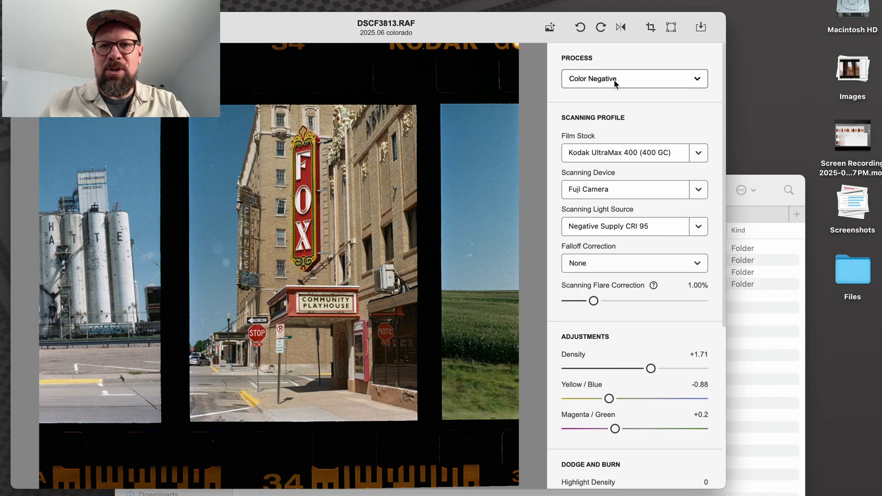
# Crop DSCF3813's left and right edges in to the Fox theatre frame
pyautogui.click(651, 27)
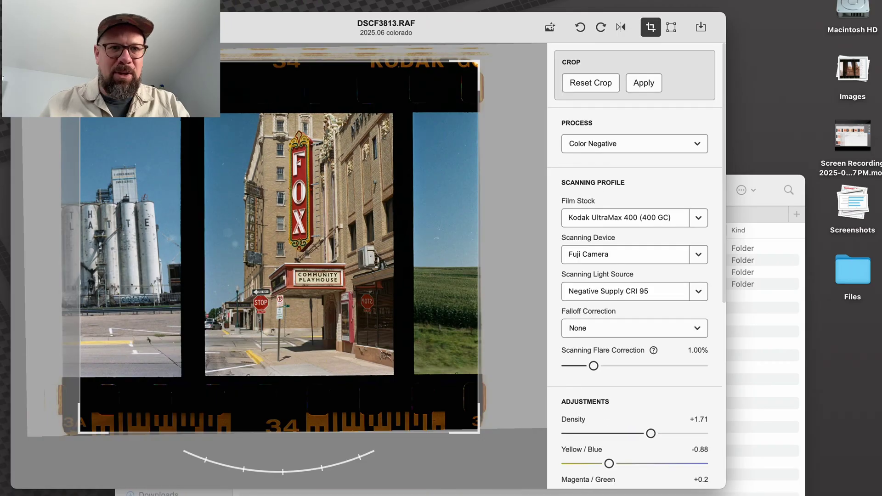
pyautogui.moveTo(79, 248); pyautogui.dragTo(190, 248)
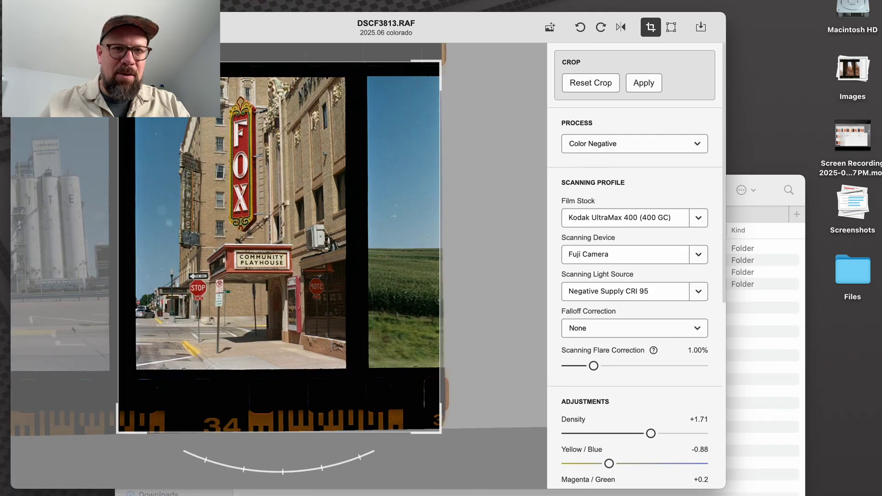
pyautogui.moveTo(448, 394); pyautogui.dragTo(364, 390)
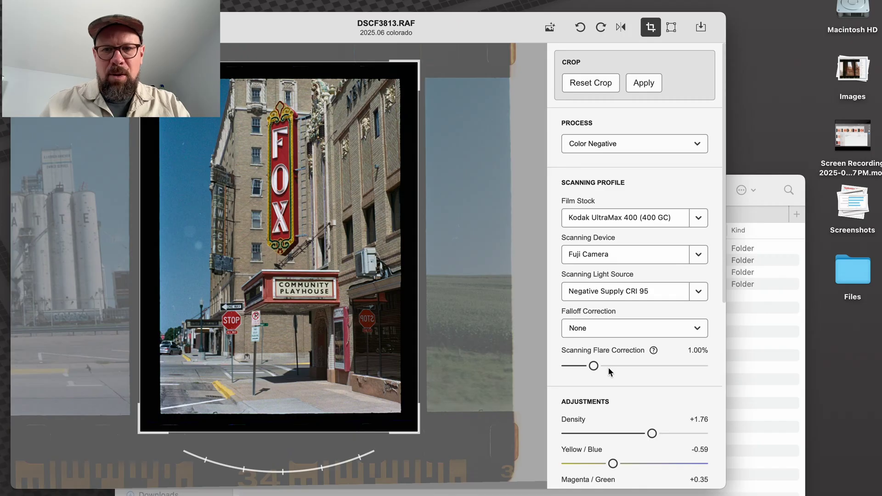
# Set the image Density to +1.48
pyautogui.scroll(-2, 629, 370)
pyautogui.moveTo(652, 382)
pyautogui.mouseDown()
pyautogui.moveTo(636, 383)
pyautogui.moveTo(644, 385)
pyautogui.mouseUp()
pyautogui.scroll(-2, 644, 382)
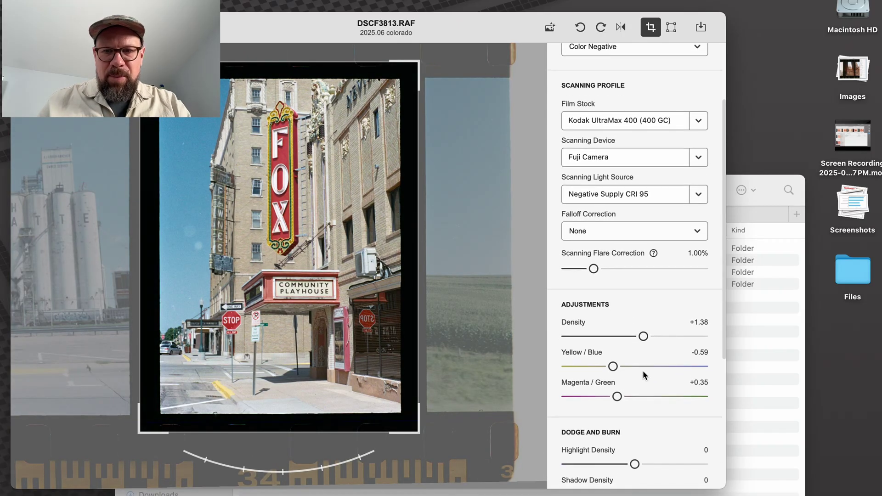
pyautogui.moveTo(643, 336); pyautogui.dragTo(646, 337)
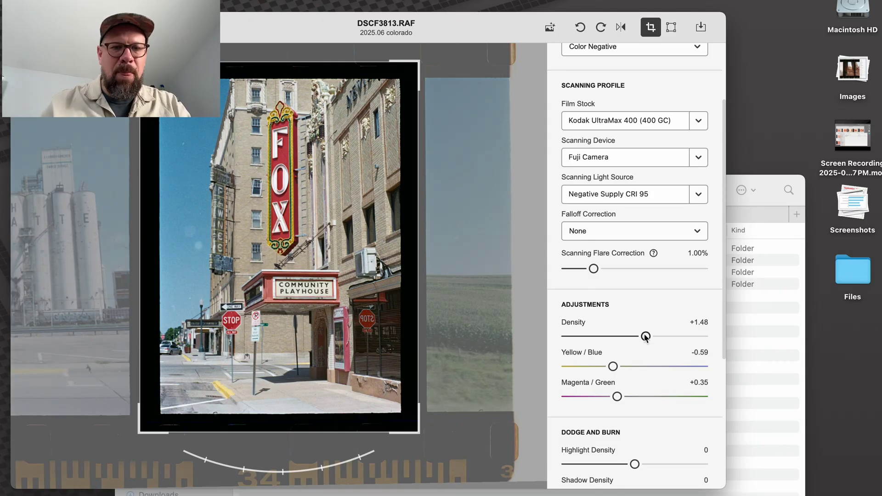
pyautogui.scroll(-2, 640, 339)
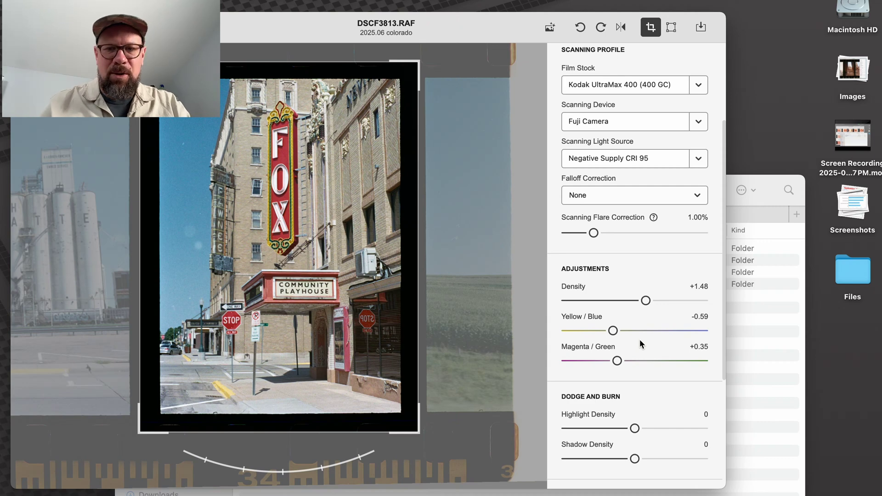
# Set Yellow/Blue to -0.7 with Magenta/Green at +0.35, then apply the Fox theatre crop
pyautogui.moveTo(613, 331); pyautogui.dragTo(611, 331)
pyautogui.moveTo(617, 361); pyautogui.dragTo(619, 365)
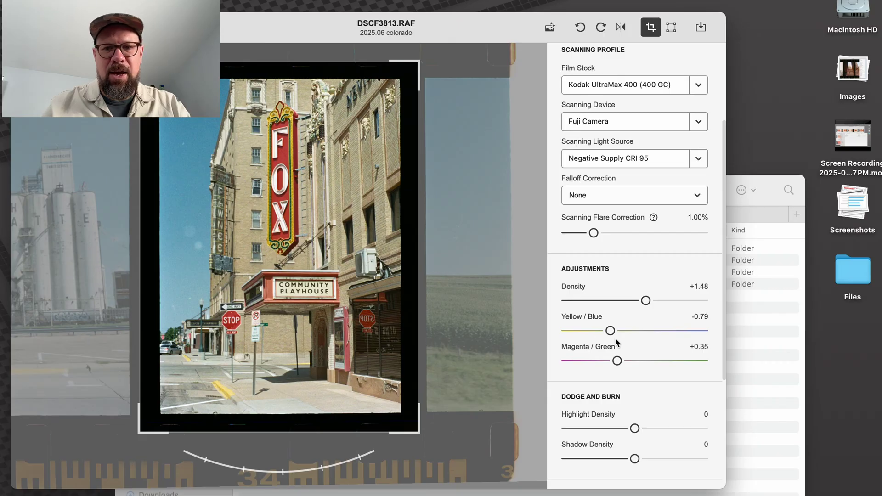
pyautogui.moveTo(609, 332); pyautogui.dragTo(611, 335)
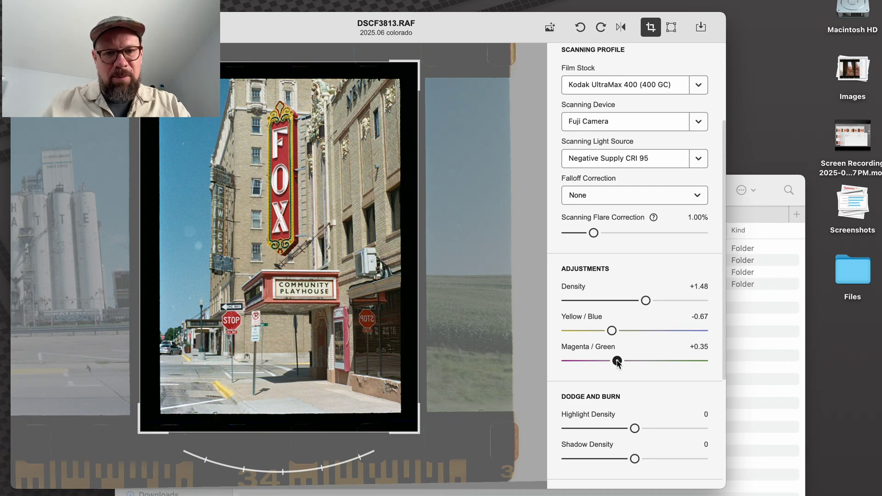
pyautogui.moveTo(618, 363); pyautogui.dragTo(618, 363)
pyautogui.moveTo(612, 331)
pyautogui.mouseDown()
pyautogui.moveTo(618, 364)
pyautogui.moveTo(613, 333)
pyautogui.mouseUp()
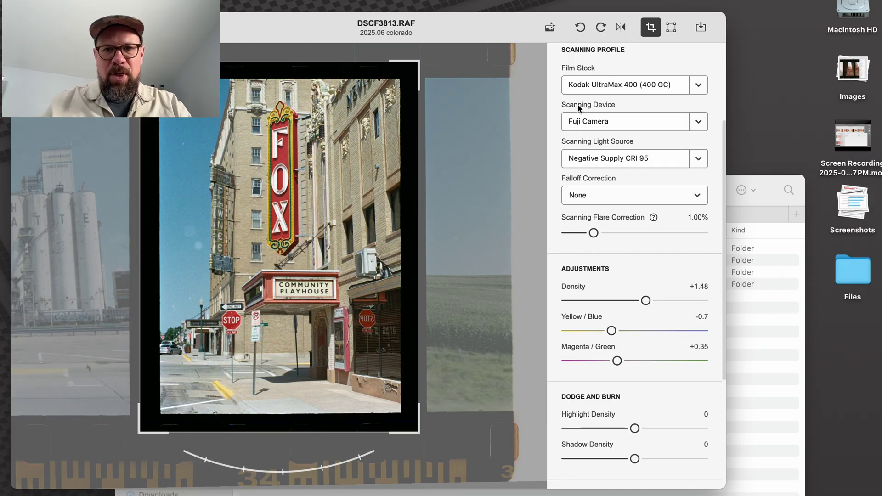
pyautogui.press('Return')
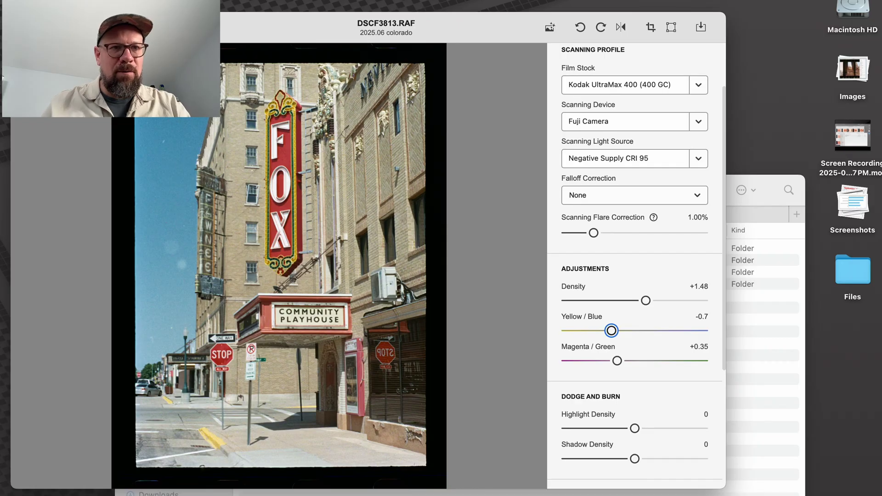
# Set the default Sharpening to 0.4 in FilmLab Settings and check the Graphics renderer options
pyautogui.press('super+comma')
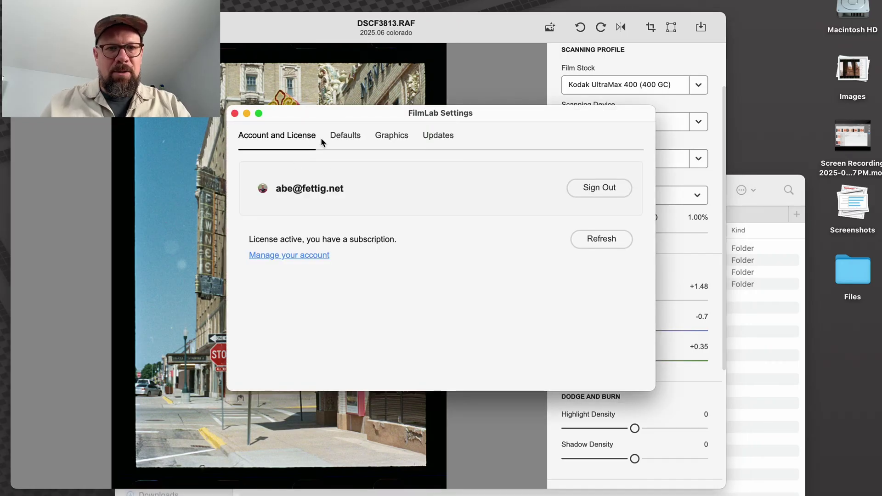
pyautogui.click(345, 136)
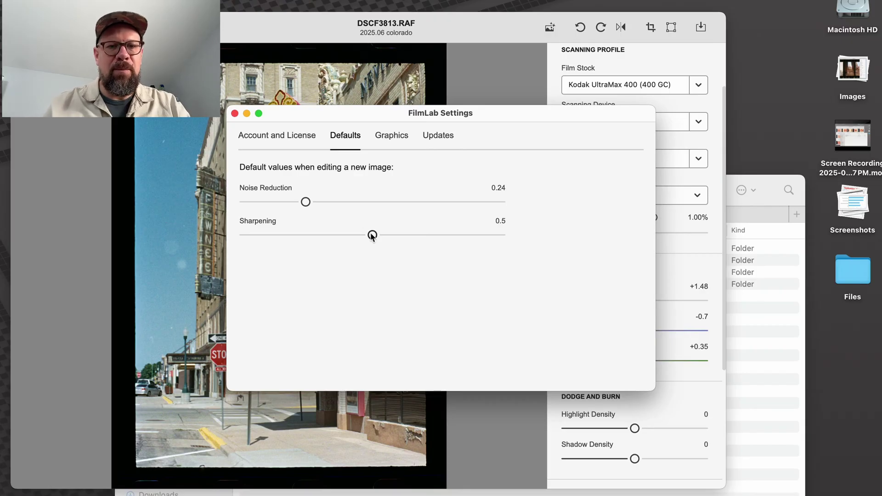
pyautogui.moveTo(372, 235); pyautogui.dragTo(346, 239)
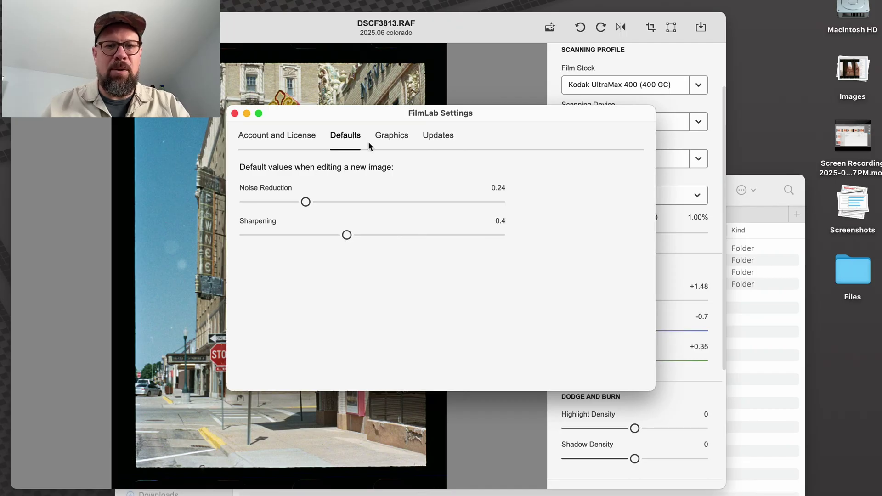
pyautogui.click(391, 136)
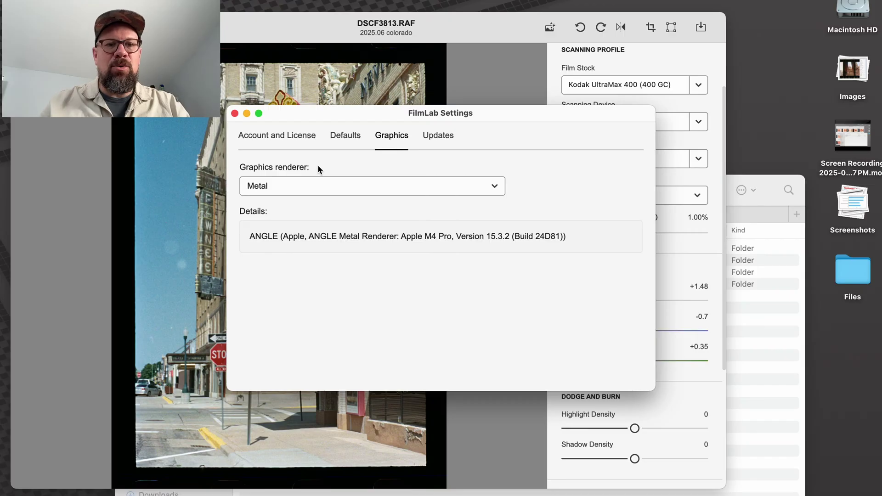
pyautogui.click(440, 187)
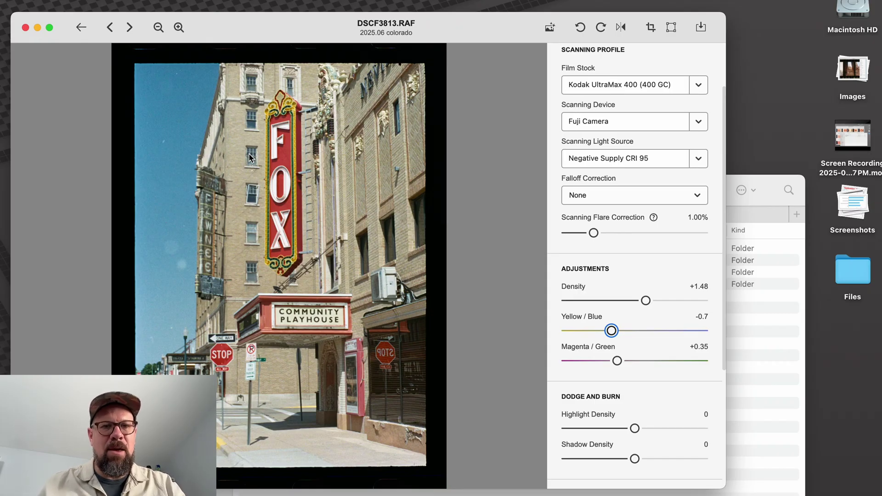
# Open the Export dialog for DSCF3813.RAF and list the available output formats
pyautogui.press('super+e')
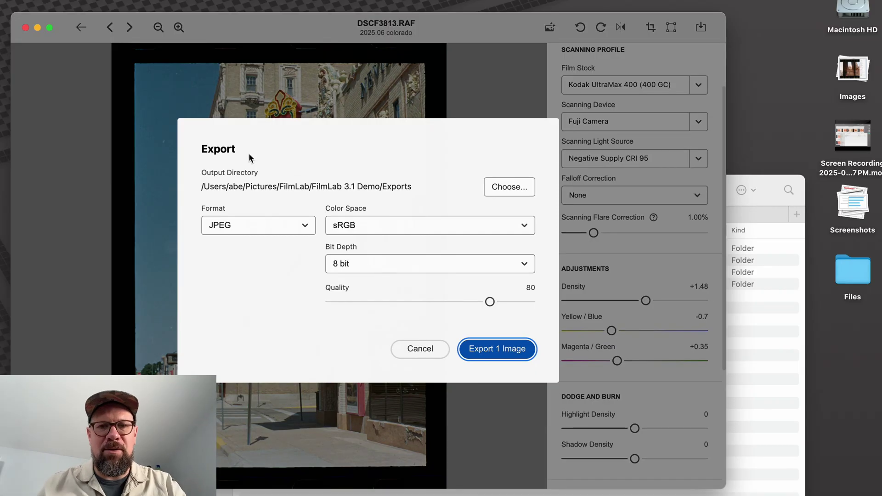
pyautogui.click(299, 232)
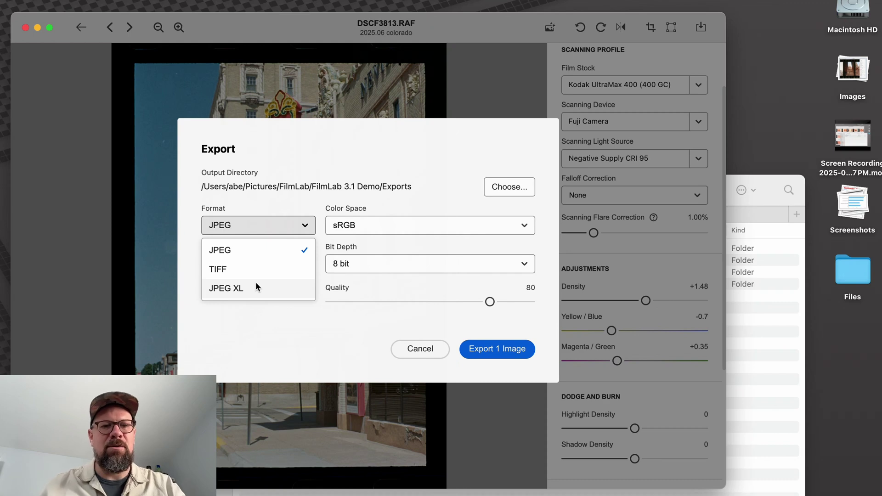
# Choose JPEG XL as the export format and keep Lossy compression
pyautogui.click(256, 284)
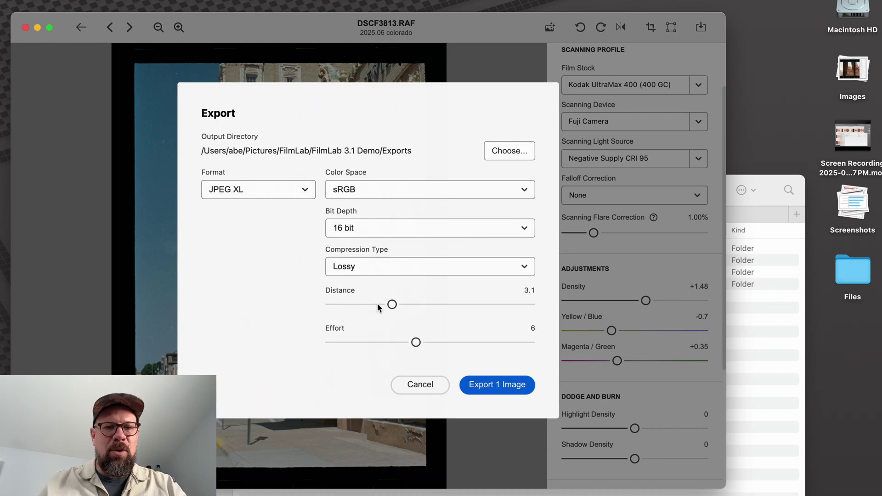
pyautogui.click(380, 264)
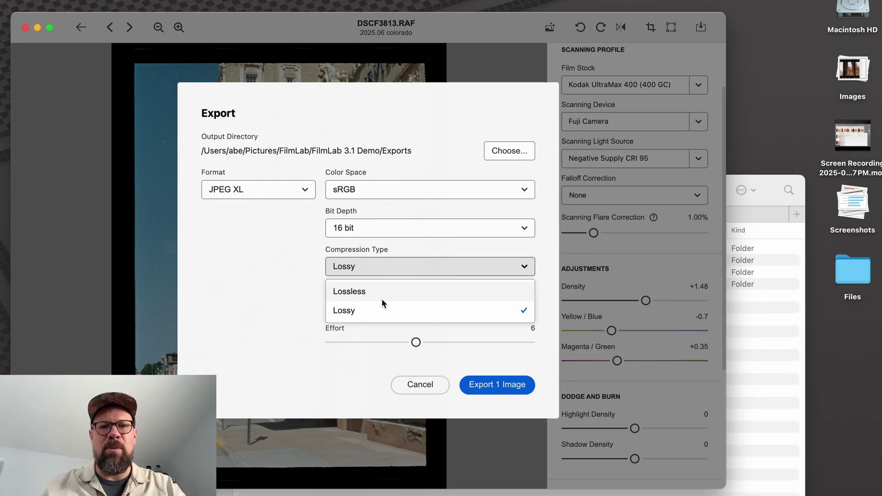
pyautogui.click(345, 311)
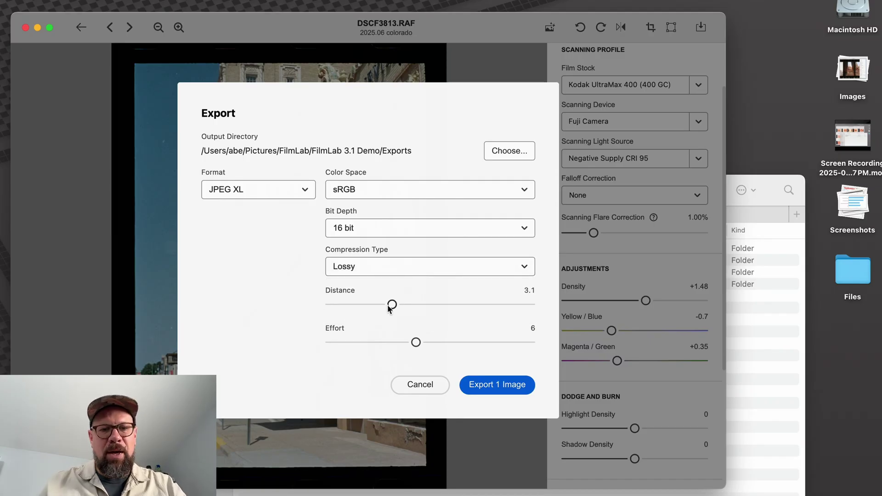
# Set the compression Distance to 2.3 and keep Effort at 6
pyautogui.moveTo(392, 306)
pyautogui.mouseDown()
pyautogui.moveTo(427, 307)
pyautogui.moveTo(375, 313)
pyautogui.moveTo(393, 307)
pyautogui.mouseUp()
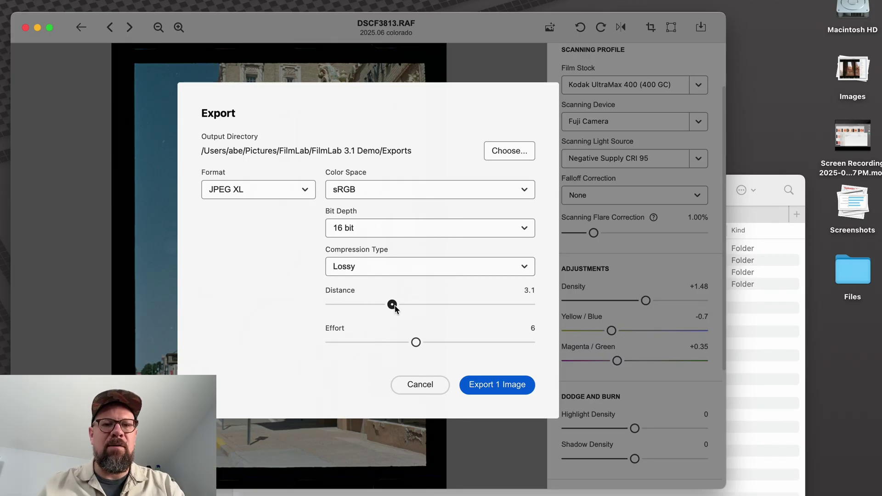
pyautogui.moveTo(401, 309); pyautogui.dragTo(375, 307)
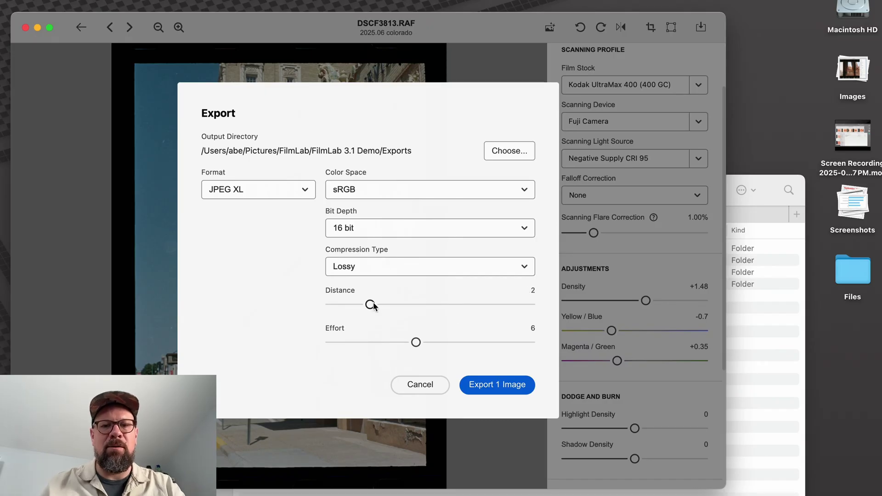
pyautogui.moveTo(416, 342)
pyautogui.mouseDown()
pyautogui.moveTo(360, 347)
pyautogui.moveTo(416, 349)
pyautogui.mouseUp()
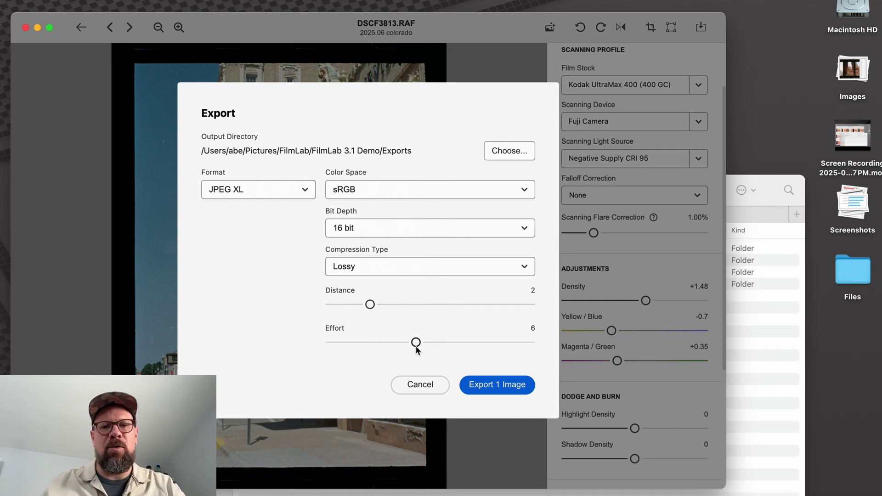
pyautogui.moveTo(417, 350); pyautogui.dragTo(472, 344)
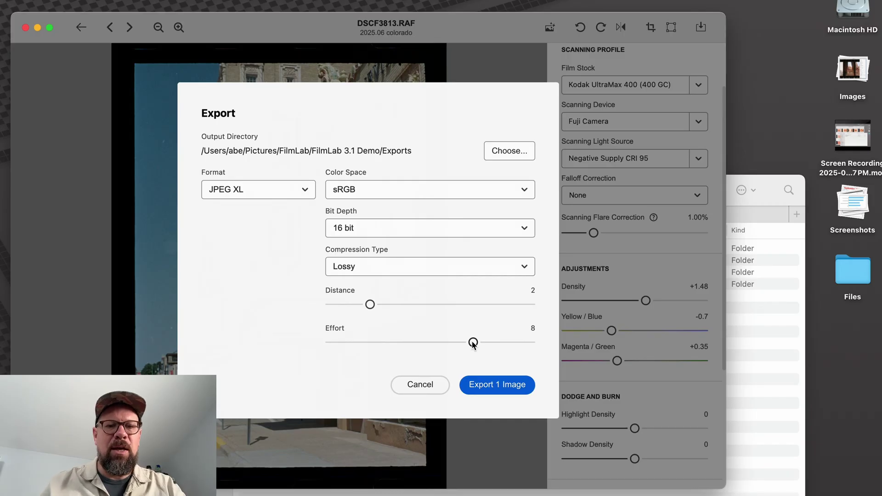
pyautogui.moveTo(474, 344); pyautogui.dragTo(402, 344)
pyautogui.moveTo(367, 307); pyautogui.dragTo(370, 309)
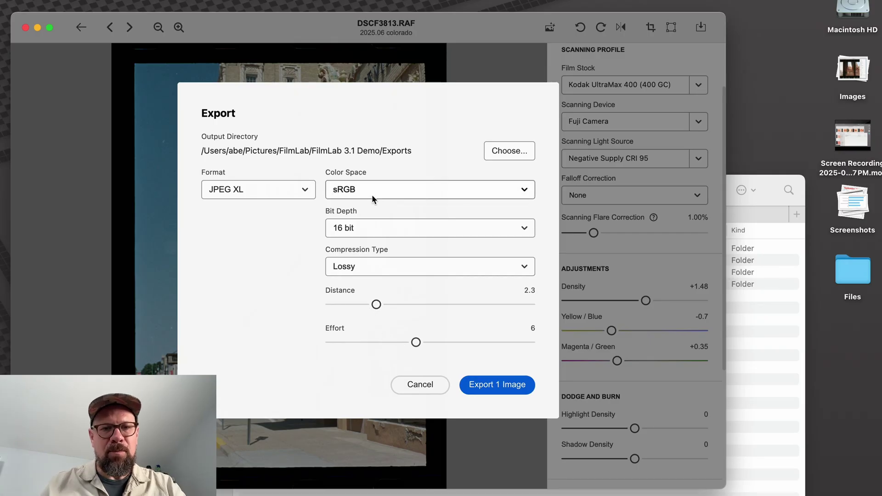
# Set the colour space to ProPhoto RGB and export the image
pyautogui.click(412, 193)
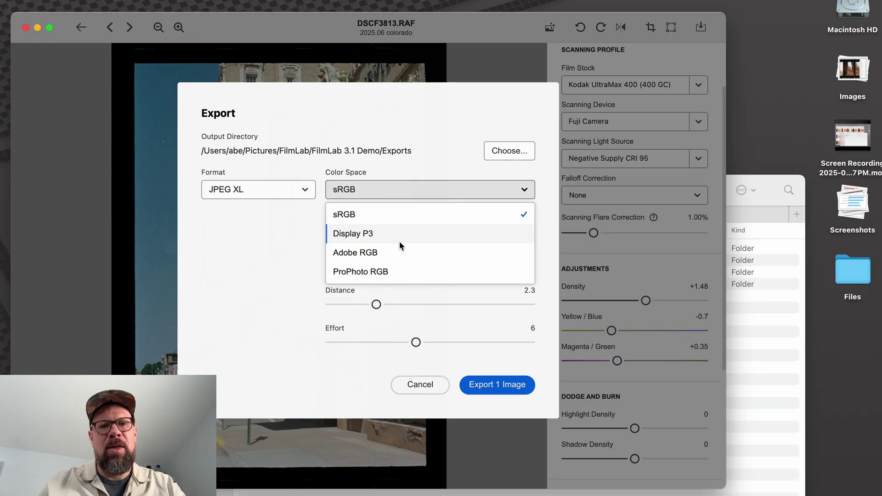
pyautogui.click(443, 272)
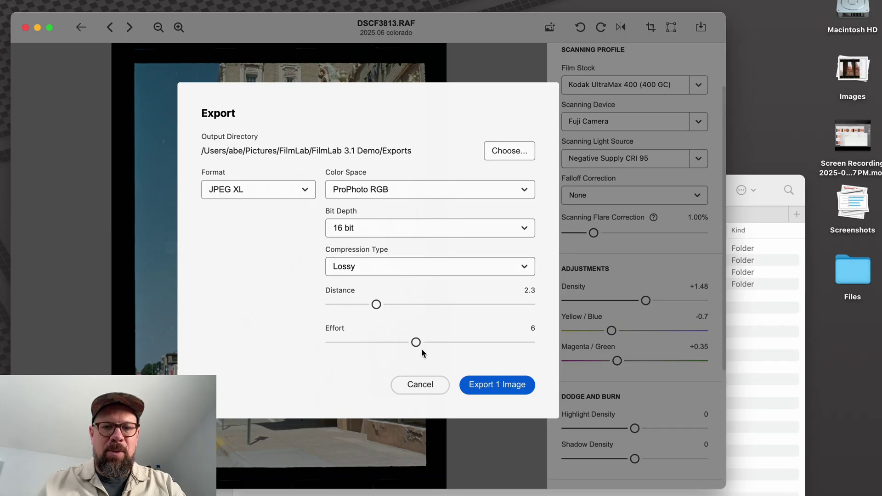
pyautogui.click(465, 383)
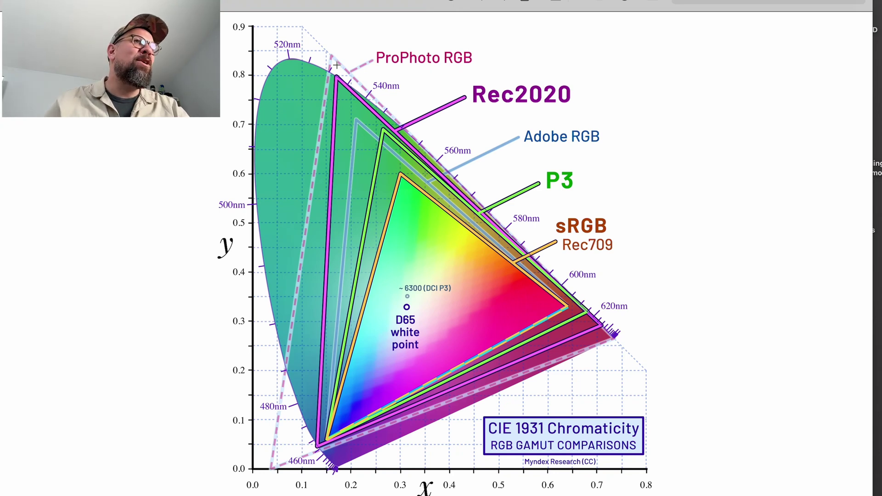
# Close the gamut chart and preview the sRGB gamut TIFF
pyautogui.press('super+w')
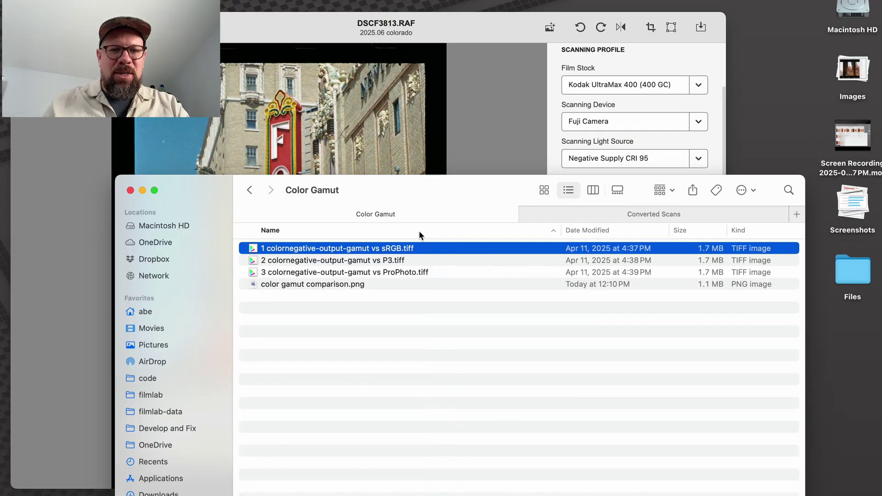
pyautogui.press('super+o')
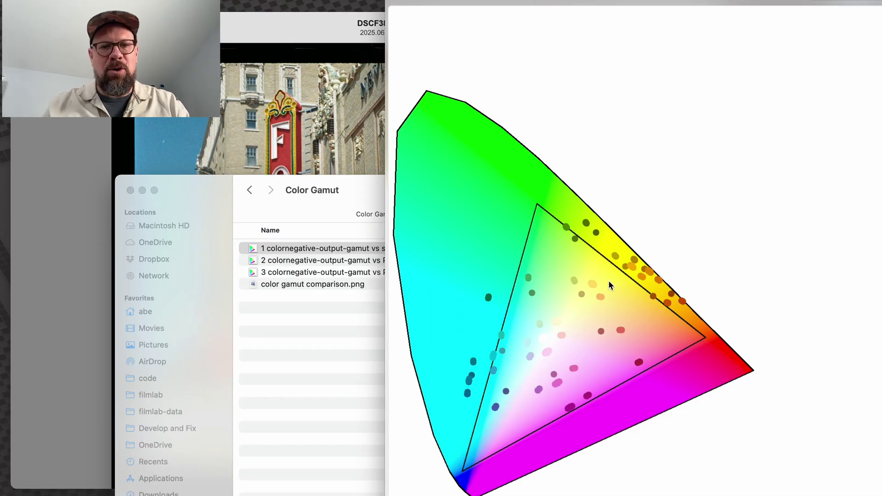
# Preview file 2's P3 gamut plot, then file 3's ProPhoto gamut plot
pyautogui.press('space')
pyautogui.click(399, 261)
pyautogui.press('space')
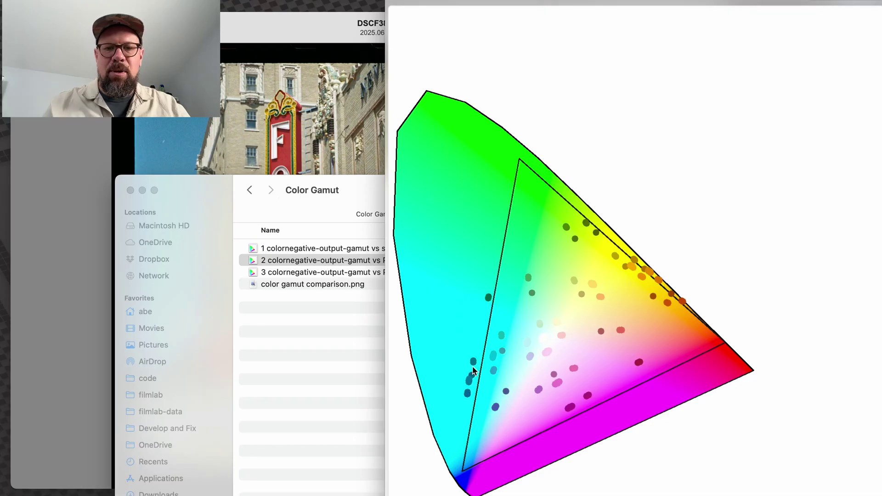
pyautogui.press('space')
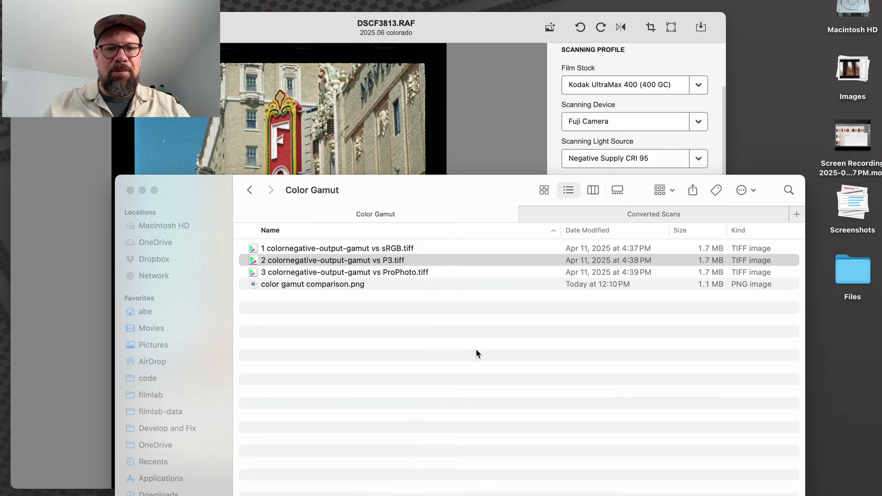
pyautogui.click(451, 274)
pyautogui.press('space')
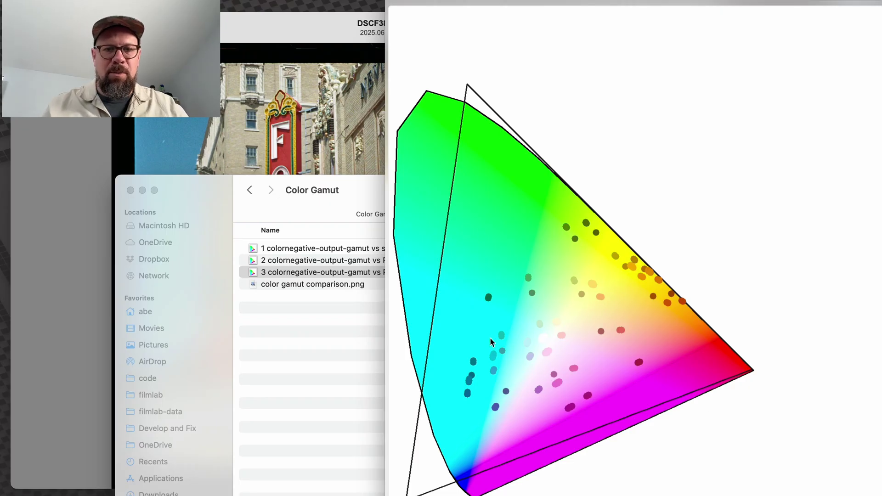
# Close the ProPhoto gamut preview
pyautogui.press('space')
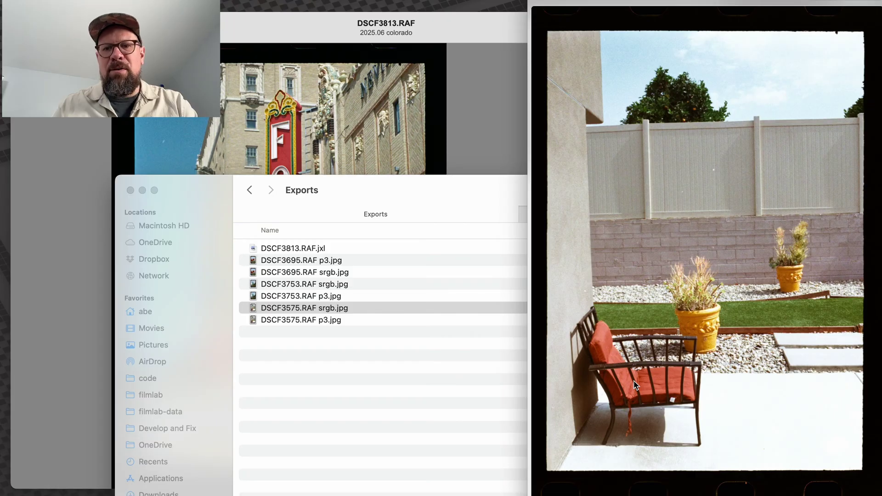
# Flip between the DSCF3575 sRGB and P3 exports, then select DSCF3753.RAF srgb.jpg
pyautogui.press('Down')
pyautogui.press('Up')
pyautogui.press('Down')
pyautogui.press('Up')
pyautogui.press('Down')
pyautogui.press('Up')
pyautogui.press('Down')
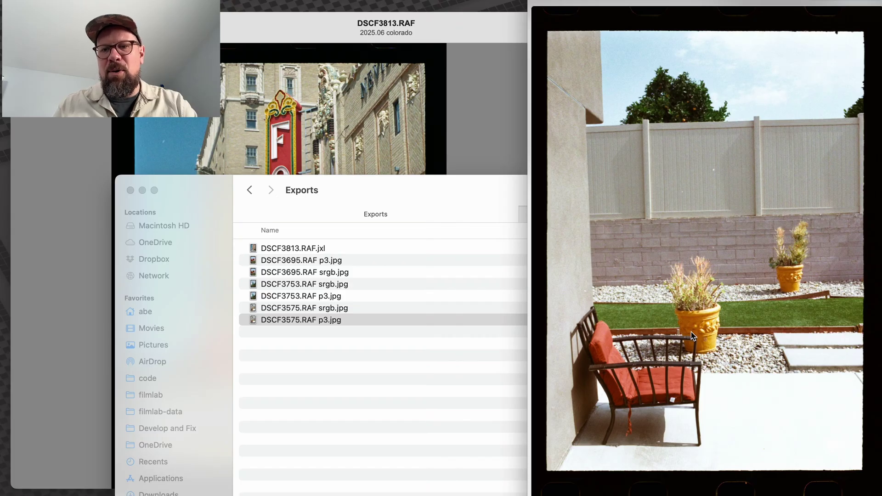
pyautogui.press('Up')
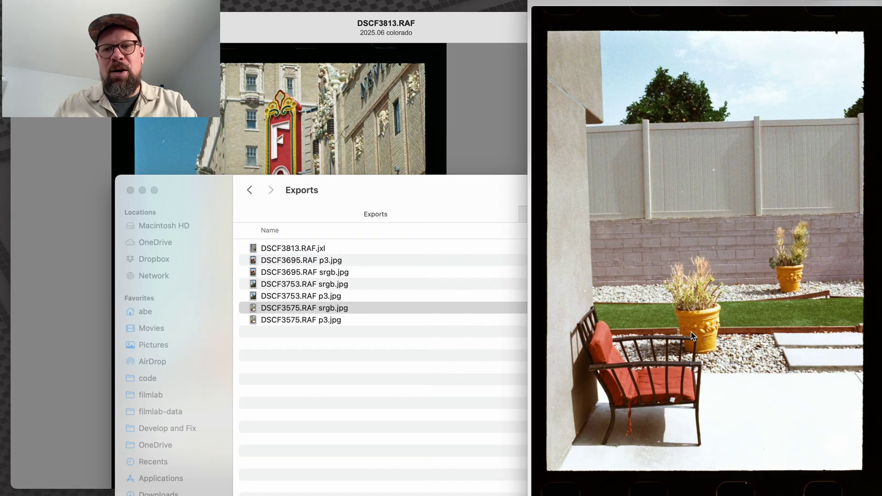
pyautogui.press('Down')
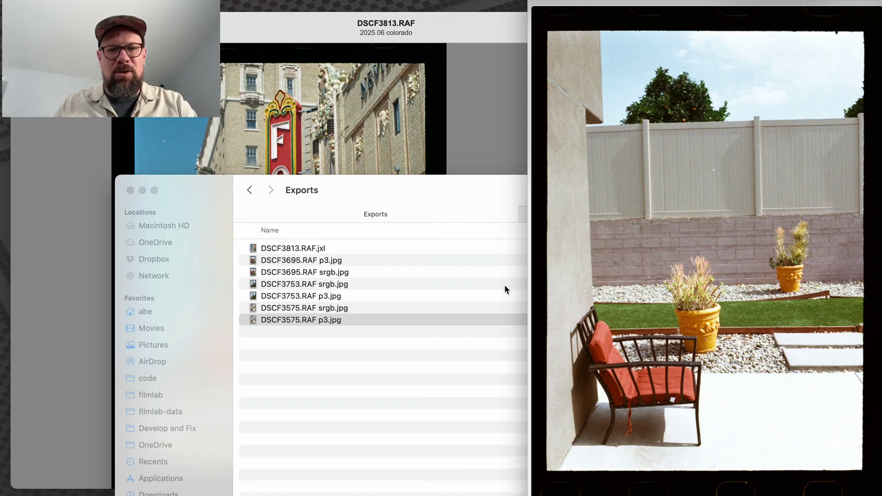
pyautogui.click(361, 284)
# Rapidly flip between the DSCF3753 sRGB and P3 exports, settling on P3
pyautogui.press('Down')
pyautogui.press('Up')
pyautogui.press('Down')
pyautogui.press('Up')
pyautogui.press('Down')
pyautogui.press('Up')
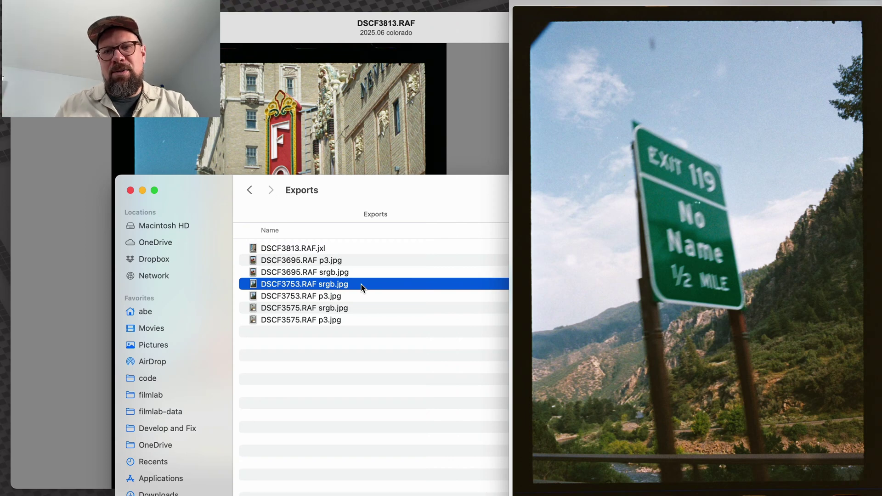
pyautogui.press('Down')
pyautogui.press('Up')
pyautogui.press('Up')
pyautogui.press('Down')
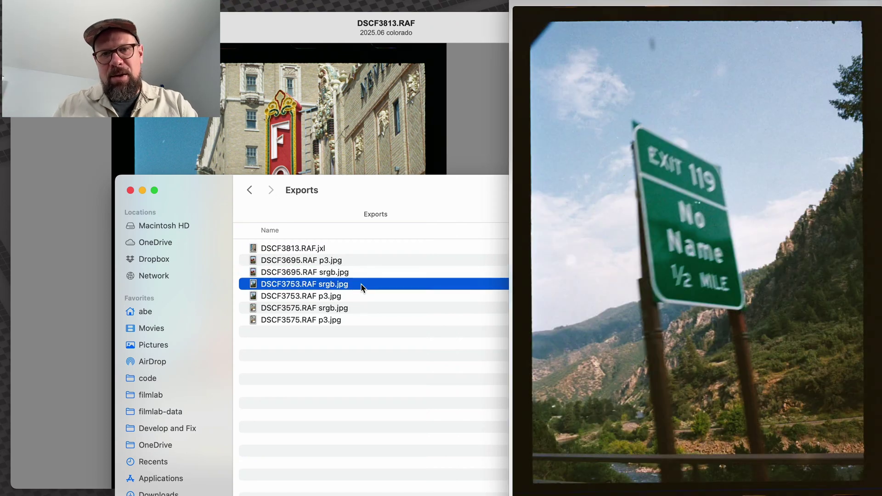
pyautogui.press('Down')
pyautogui.press('Up')
pyautogui.press('Down')
pyautogui.press('Up')
pyautogui.press('Down')
pyautogui.press('Up')
pyautogui.press('Down')
pyautogui.press('Up')
pyautogui.press('Down')
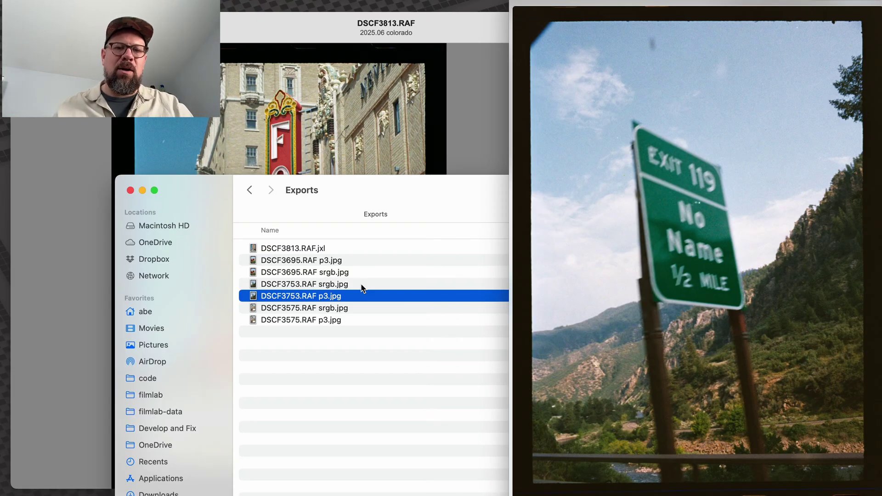
# Toggle the DSCF3753 exports again, then move up to DSCF3695.RAF p3.jpg
pyautogui.press('Up')
pyautogui.press('Down')
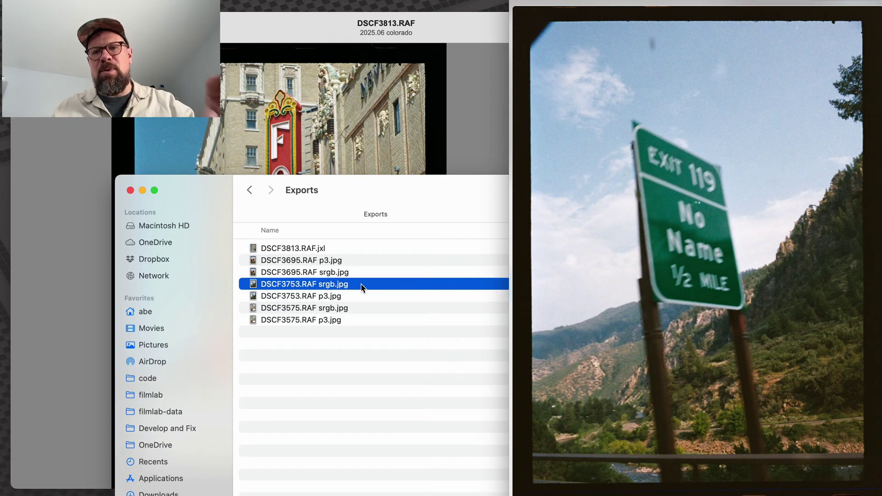
pyautogui.press('Up')
pyautogui.press('Down')
pyautogui.press('Up')
pyautogui.press('Up')
pyautogui.press('Up')
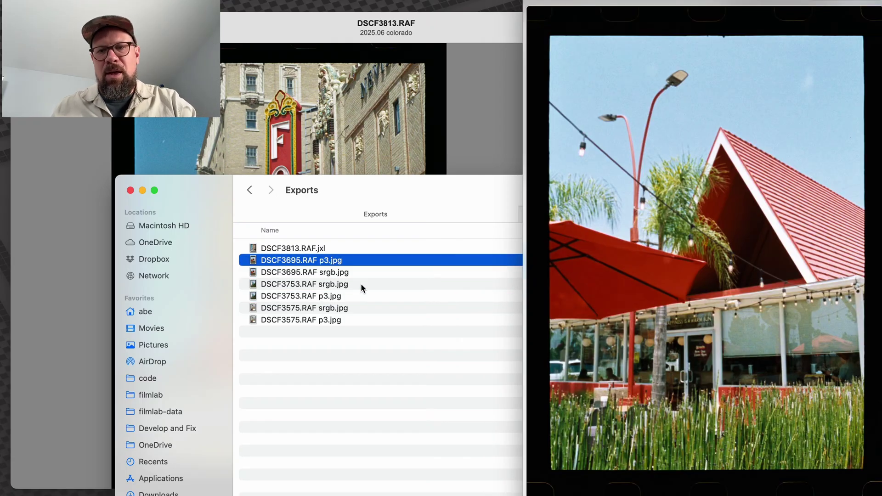
# Flip between the DSCF3695 P3 and sRGB exports, then bring the FilmLab window forward
pyautogui.press('Down')
pyautogui.press('Up')
pyautogui.press('Down')
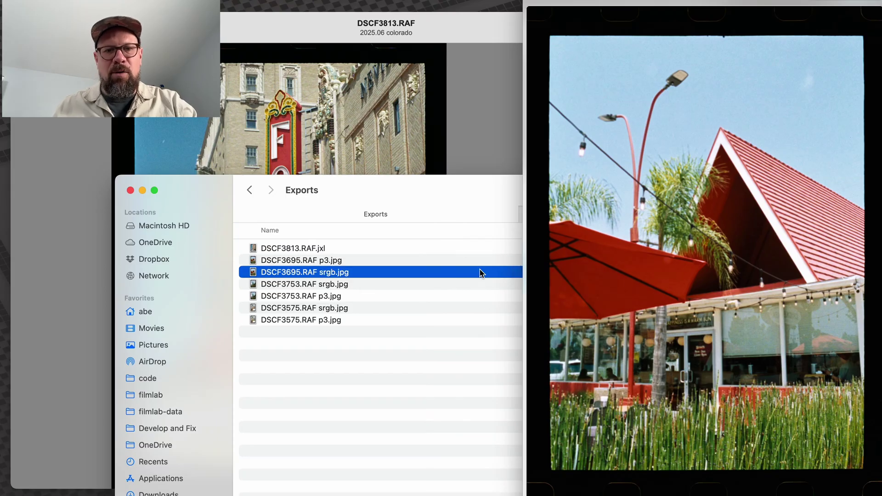
pyautogui.press('Up')
pyautogui.press('Down')
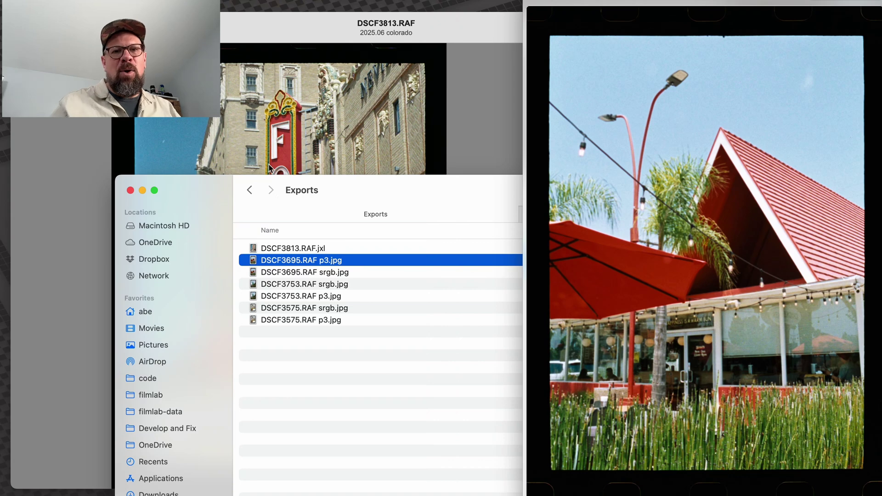
pyautogui.click(258, 106)
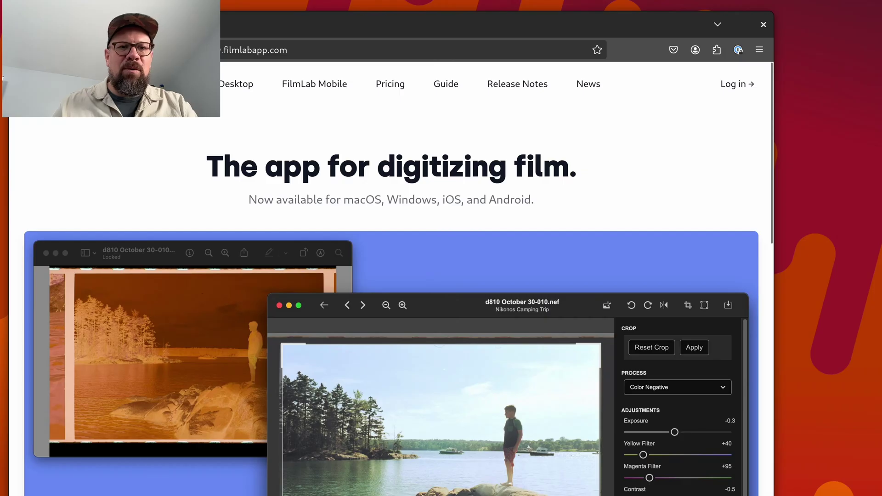
# From FilmLab Desktop's beta releases, download the 3.1.0-beta.2 Linux arm64 AppImage
pyautogui.click(220, 87)
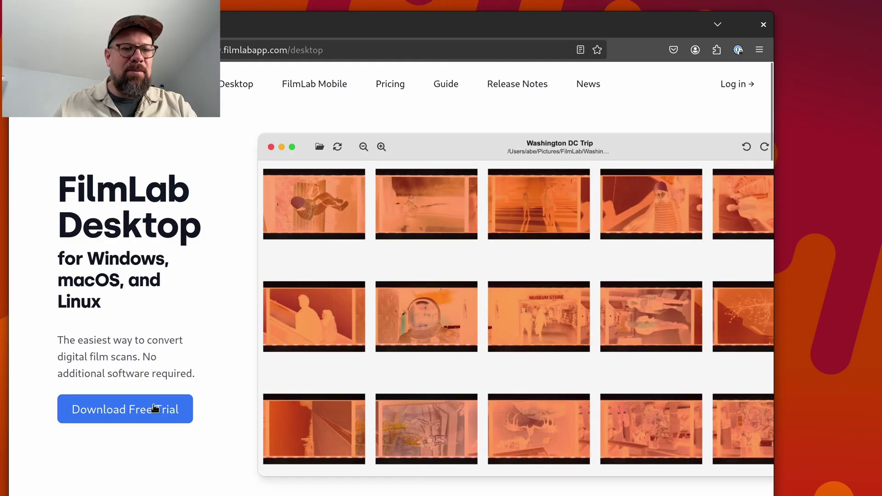
pyautogui.click(131, 410)
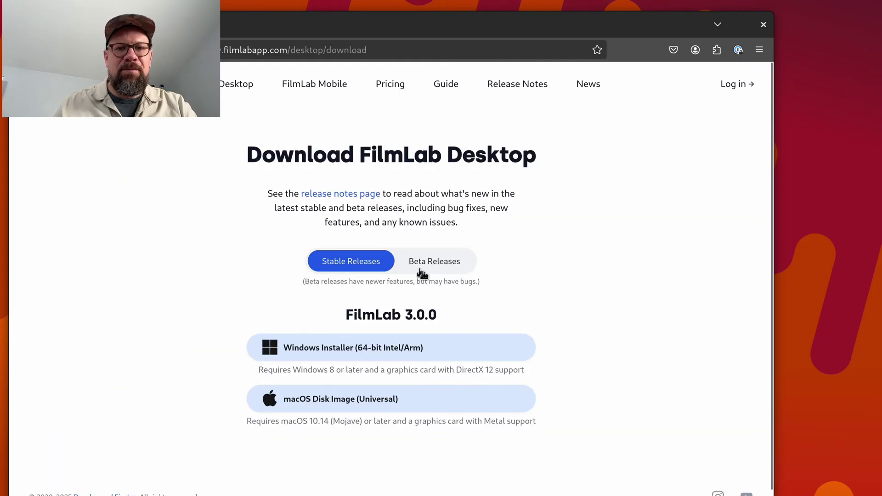
pyautogui.click(439, 265)
pyautogui.scroll(-3, 611, 368)
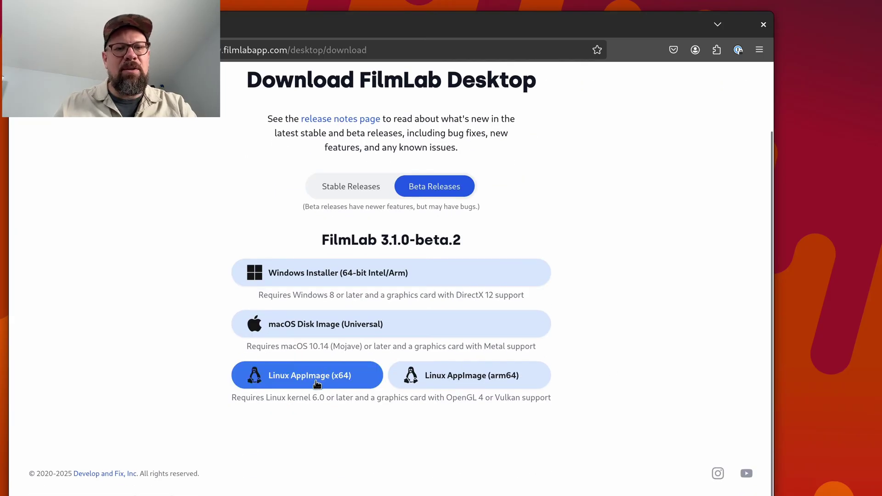
pyautogui.click(349, 379)
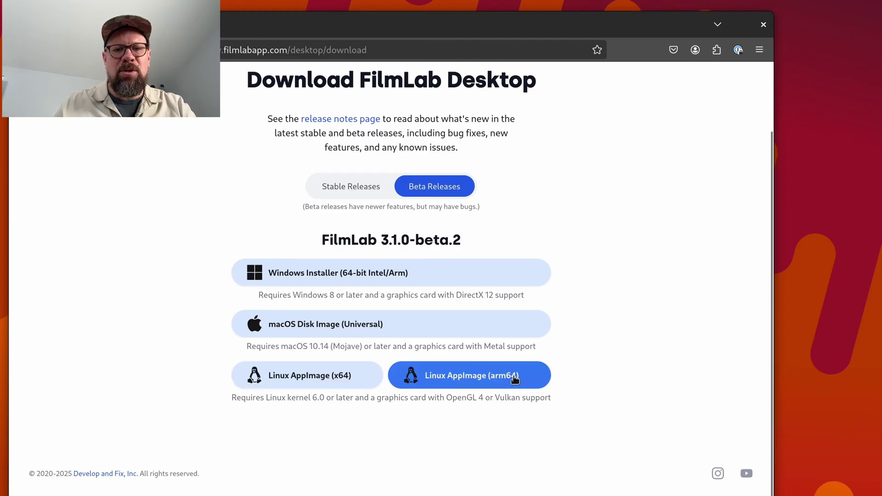
pyautogui.click(456, 377)
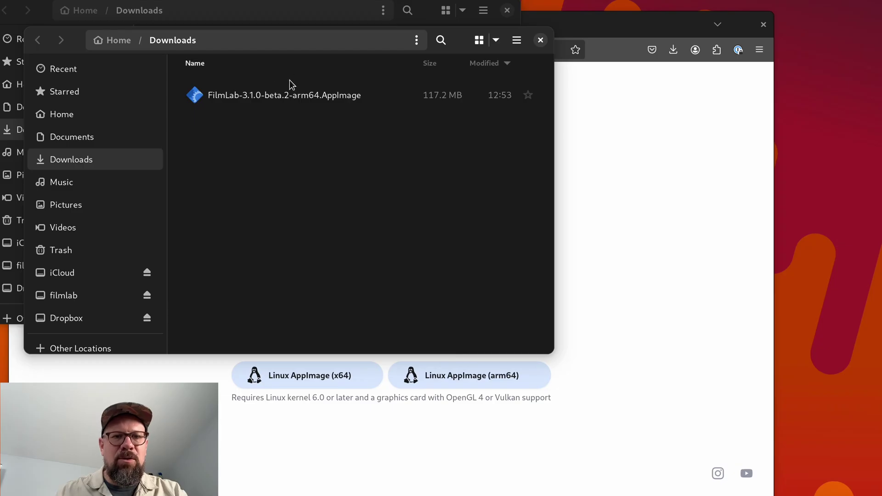
# Allow the FilmLab arm64 AppImage to run as a program via its file Properties
pyautogui.rightClick(283, 99)
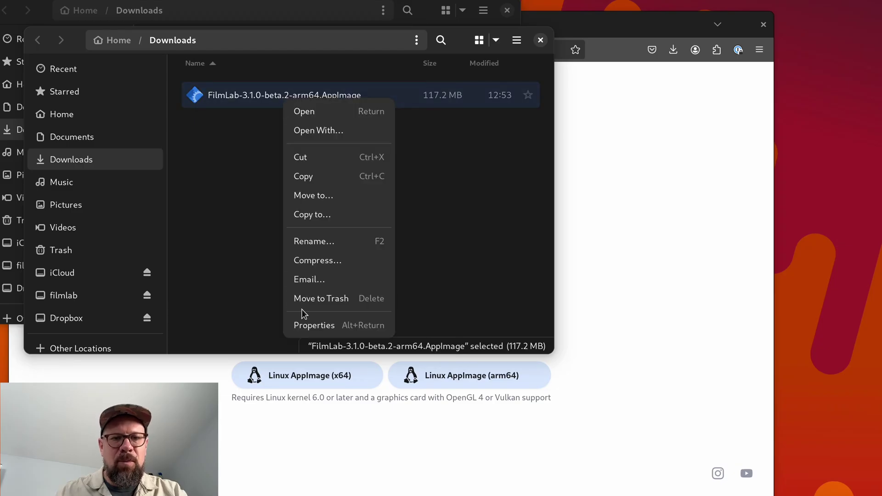
pyautogui.click(308, 327)
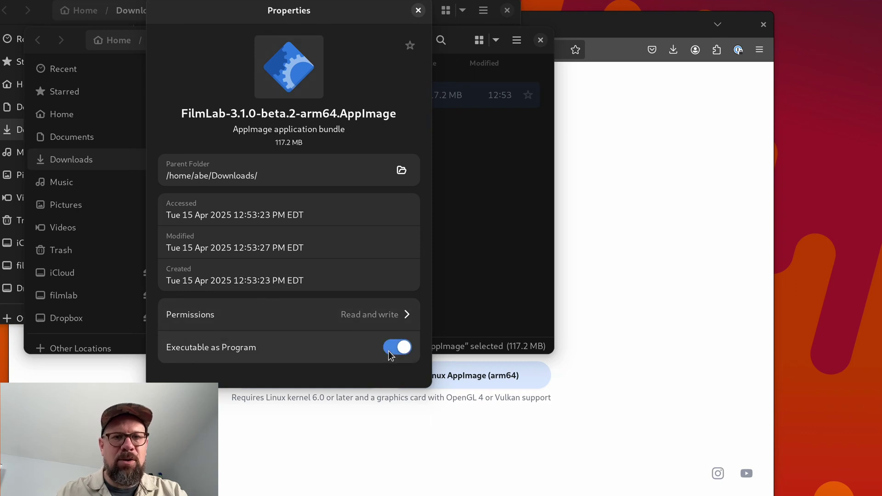
pyautogui.click(419, 11)
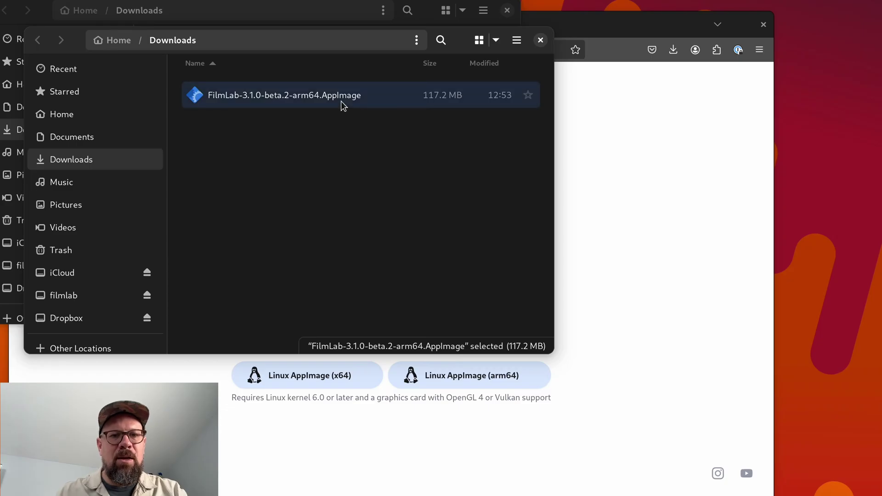
# Run the AppImage, dismiss FilmLab's welcome dialog, and close FilmLab again
pyautogui.rightClick(315, 100)
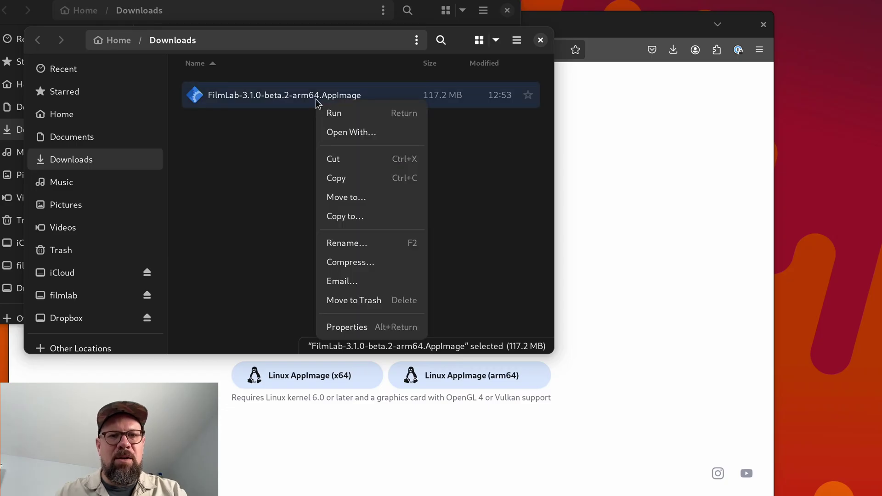
pyautogui.click(334, 114)
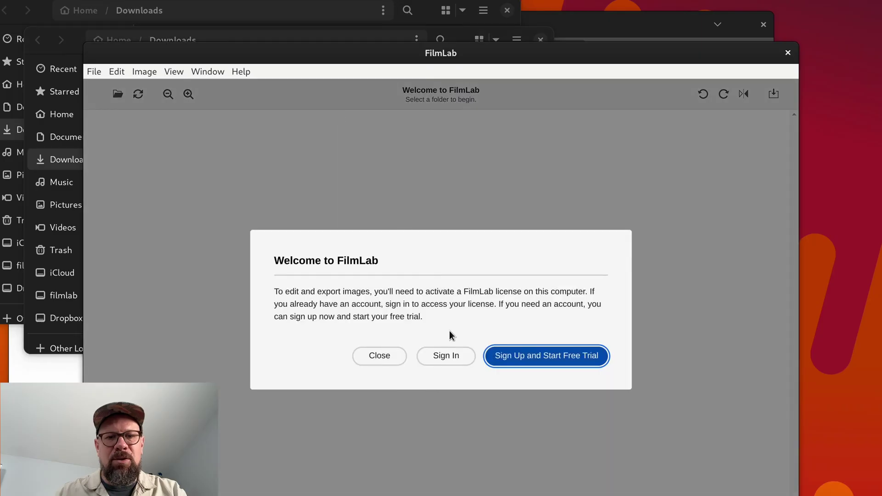
pyautogui.click(386, 358)
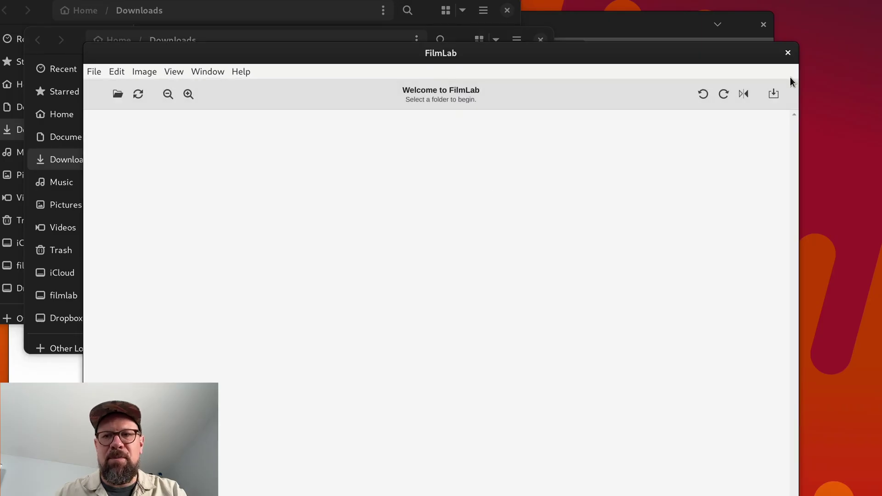
pyautogui.click(789, 53)
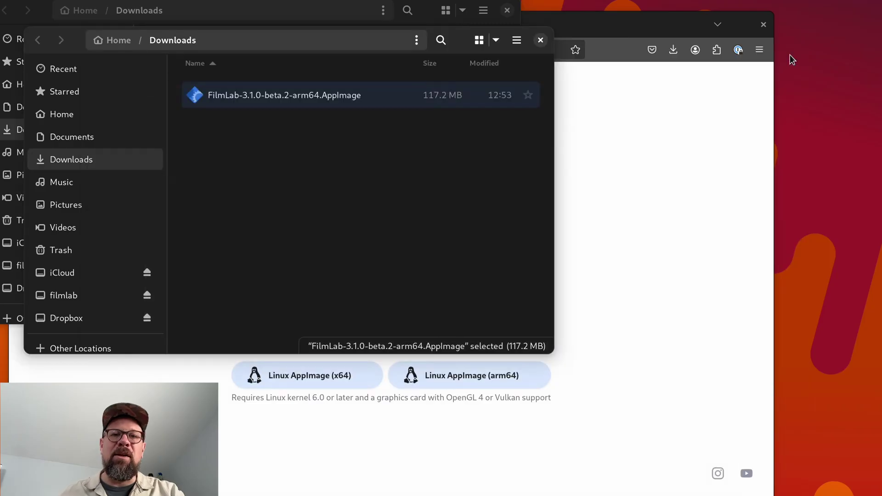